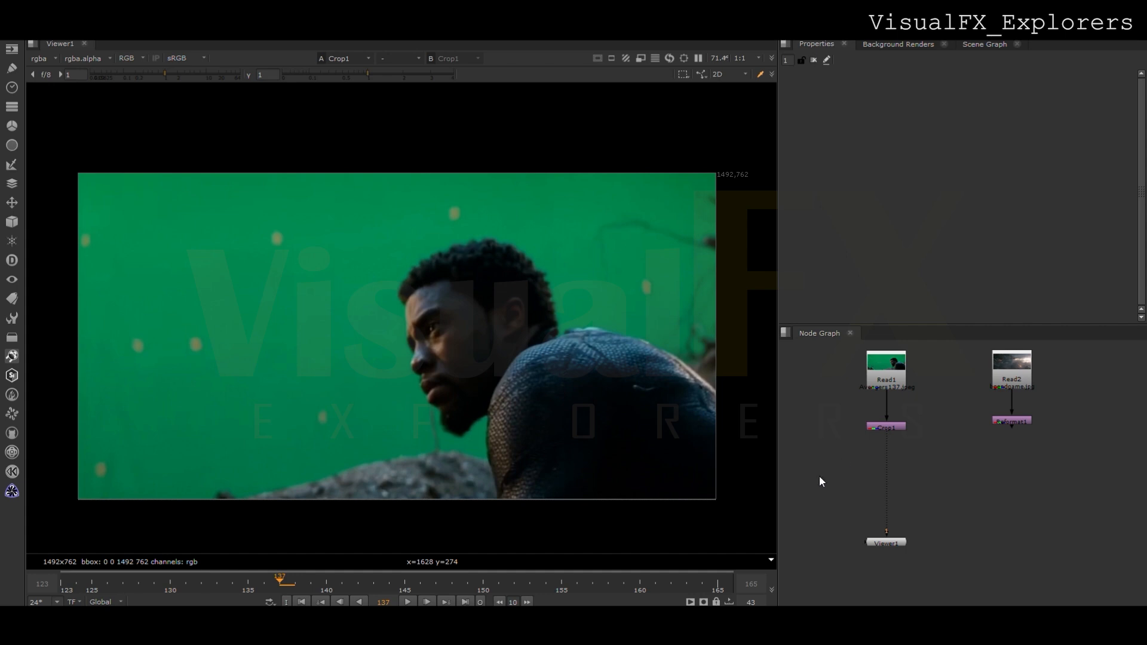
Insert a Denoise node after Crop1 with Denoise Amount 3 and place its sample region on the clean green backdrop.
left_click_drag(872, 469, 890, 470)
type("3")
key("Return")
left_click_drag(100, 477, 226, 275)
left_click(901, 544)
middle_click_drag(902, 547, 883, 514)
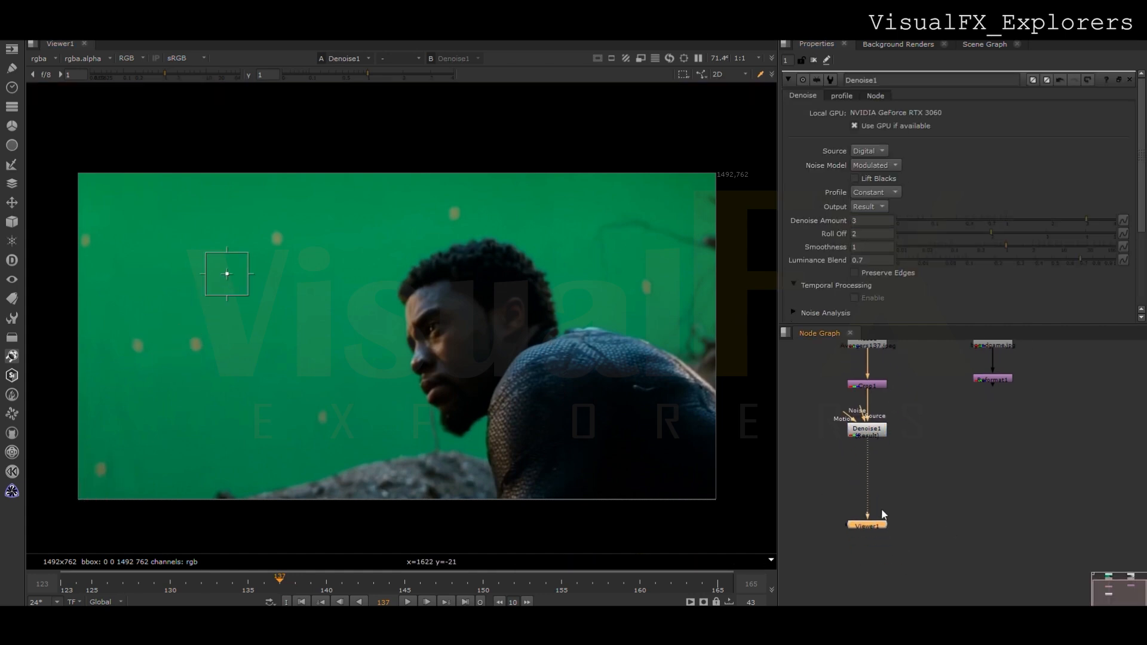
Add a Keylight node after Denoise1 and sample the green backdrop above the head as its Screen Colour.
left_click(851, 482)
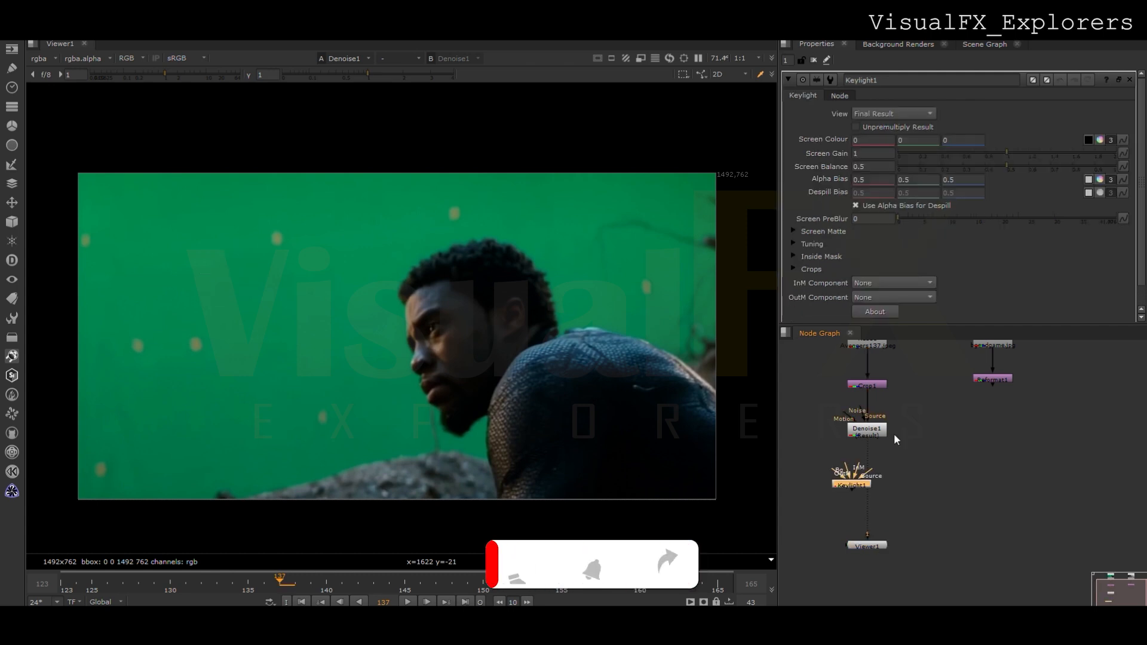
left_click_drag(857, 483, 874, 475)
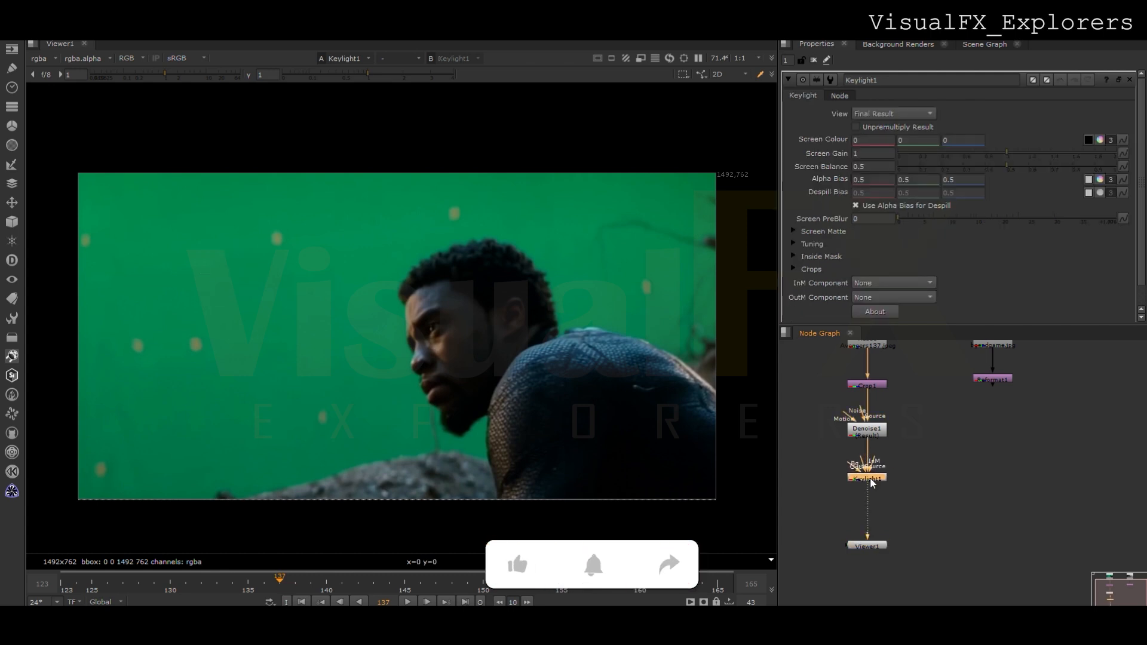
left_click(510, 213, "ctrl")
Check the alpha while setting Keylight's Clip Black to 0.41 and Clip White to 0.71, and return to the colour view.
key("a")
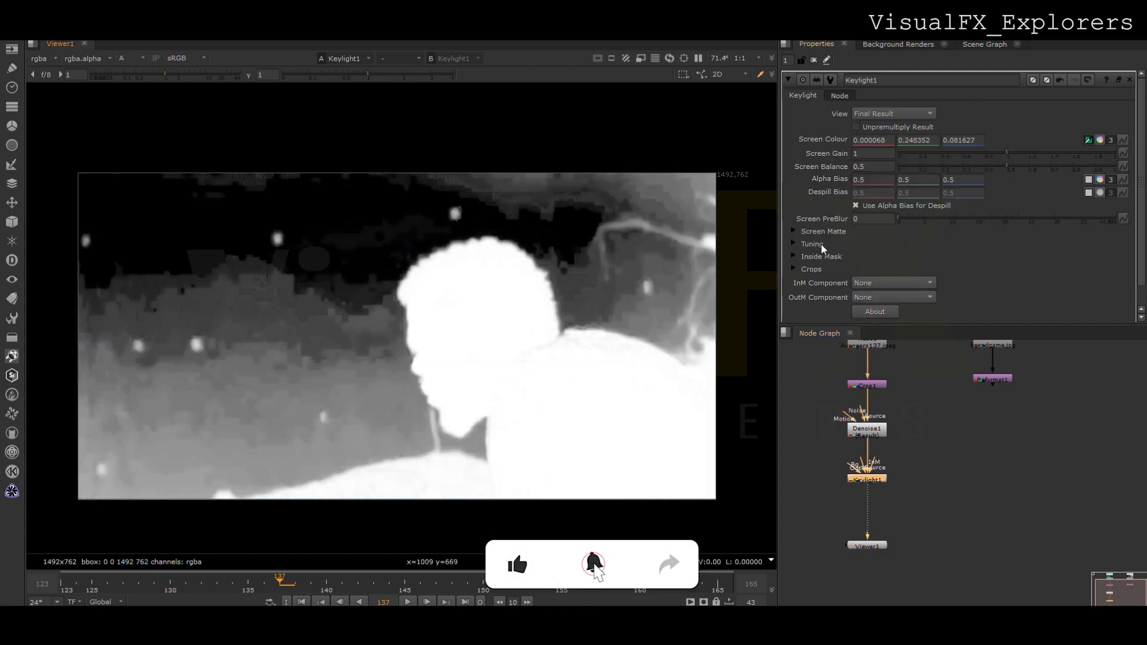
left_click(793, 231)
left_click_drag(919, 244, 999, 250)
left_click_drag(1106, 259, 1059, 258)
key("a")
Compare the Keylight result with the cropped plate in the viewer at frames 123 and 165.
left_click_drag(280, 580, 61, 582)
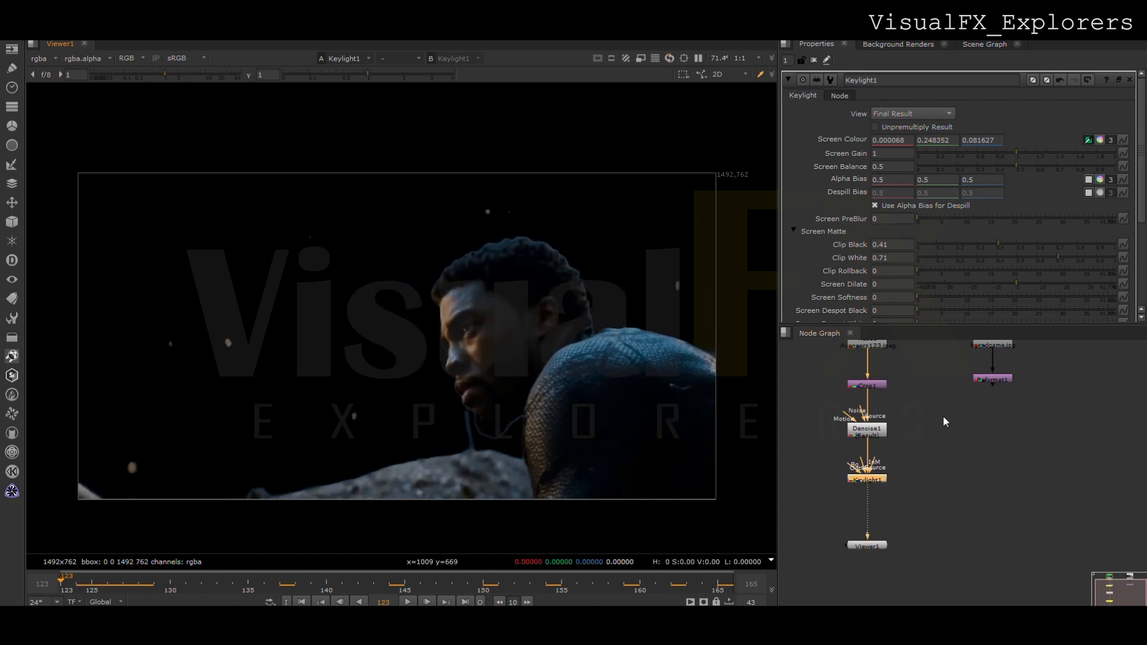
key("d")
key("d")
key("2")
key("1")
key("2")
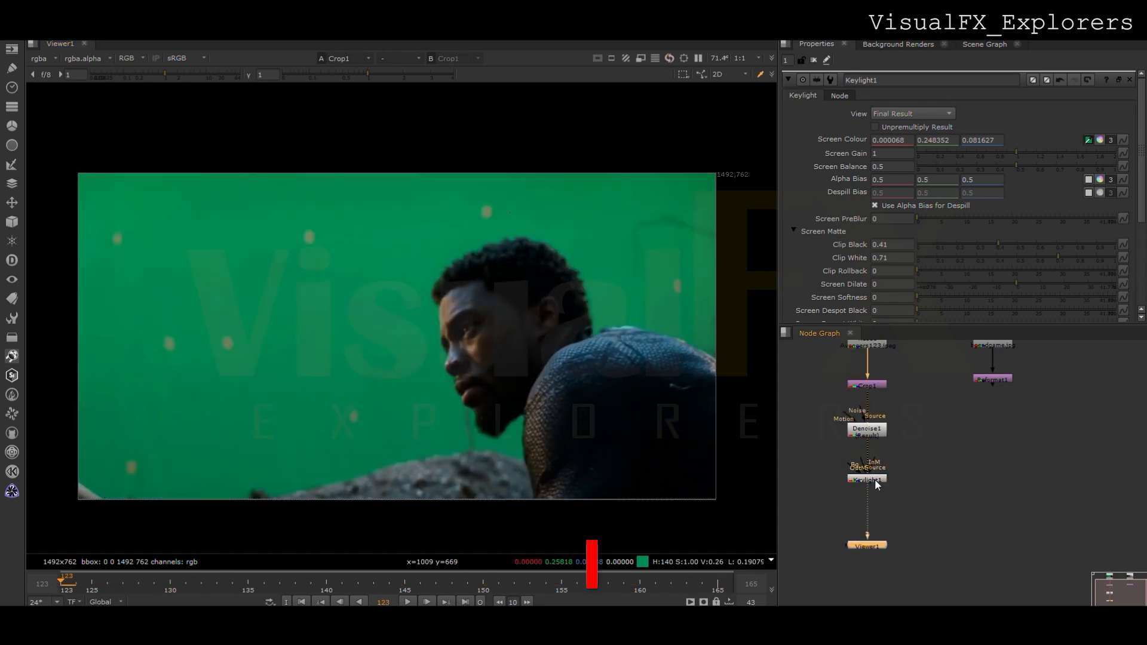
key("1")
key("2")
key("1")
key("2")
key("1")
key("2")
key("1")
key("2")
key("1")
key("2")
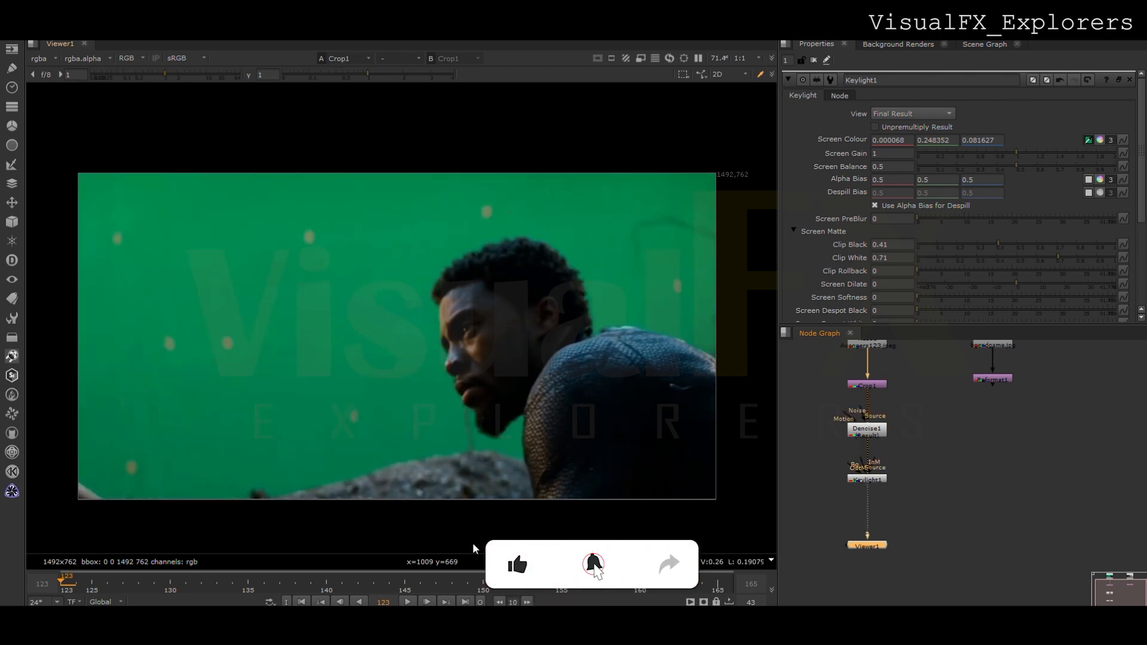
left_click(708, 585)
key("1")
key("2")
key("1")
key("2")
key("1")
Merge the keyed foreground over the reformatted background and show the merge in the viewer.
key("m")
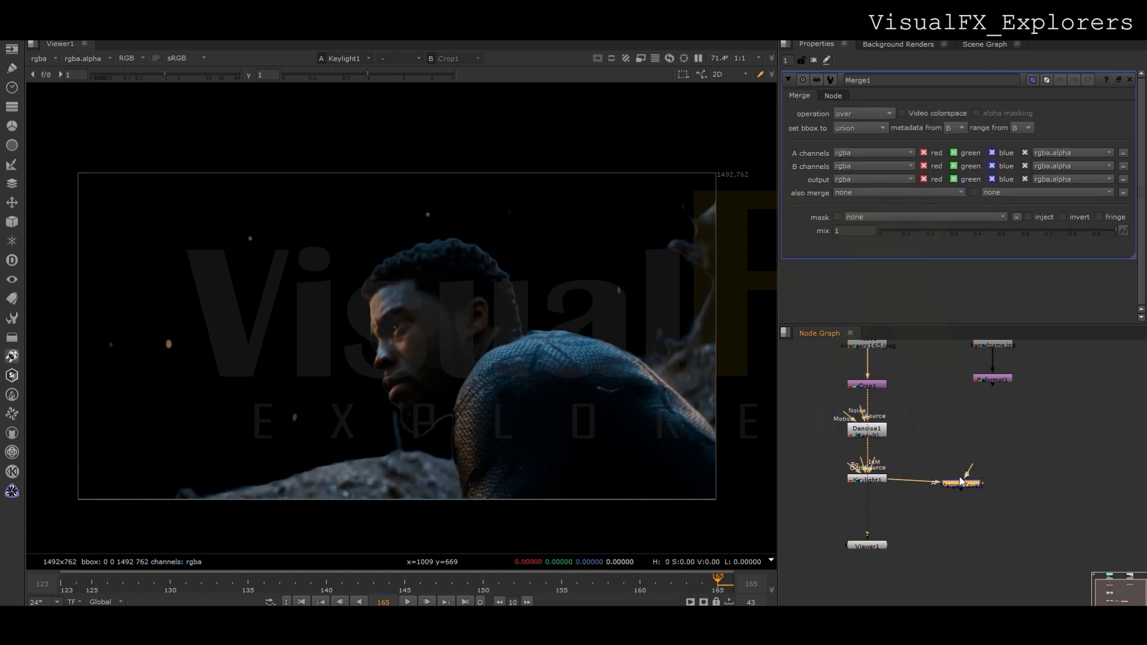
left_click_drag(965, 483, 997, 479)
key("1")
Insert a Transform after Reformat1 with scale 1.36 and enable flop in Reformat1 to mirror the background.
left_click(971, 402)
key("t")
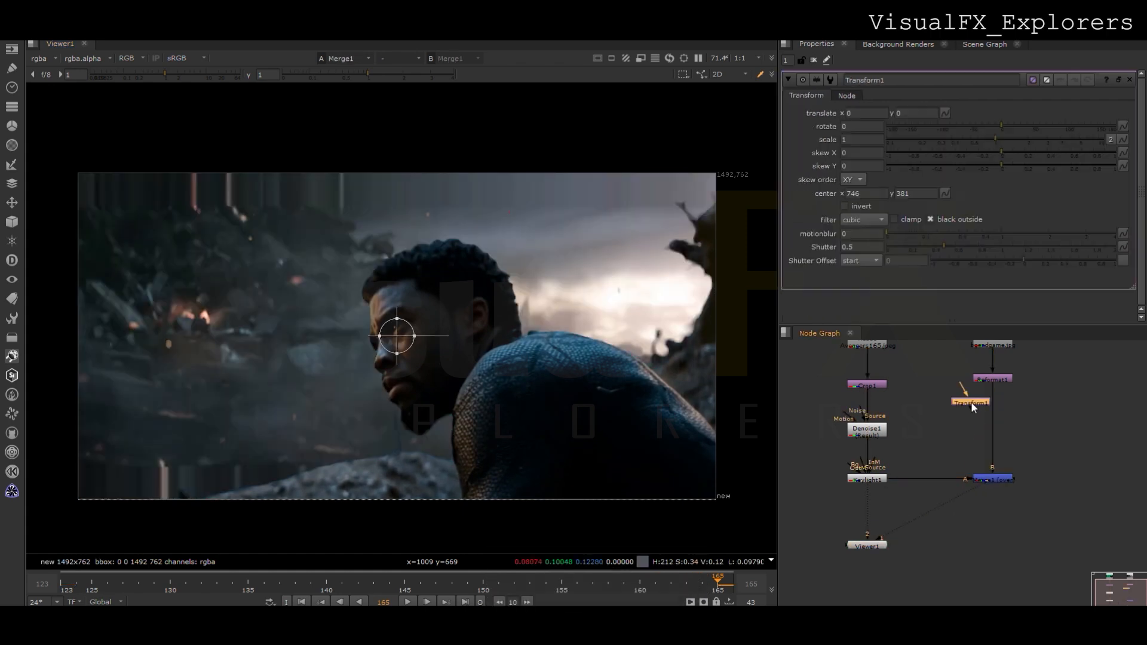
left_click_drag(972, 402, 992, 411)
left_click_drag(996, 139, 1010, 139)
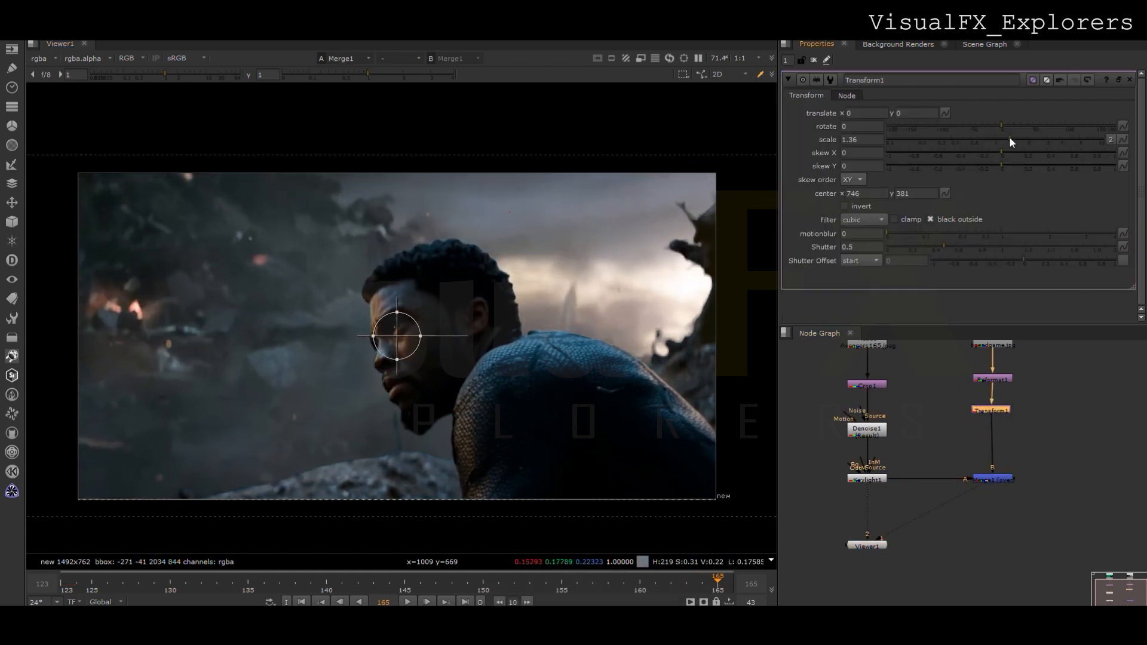
double_click(993, 379)
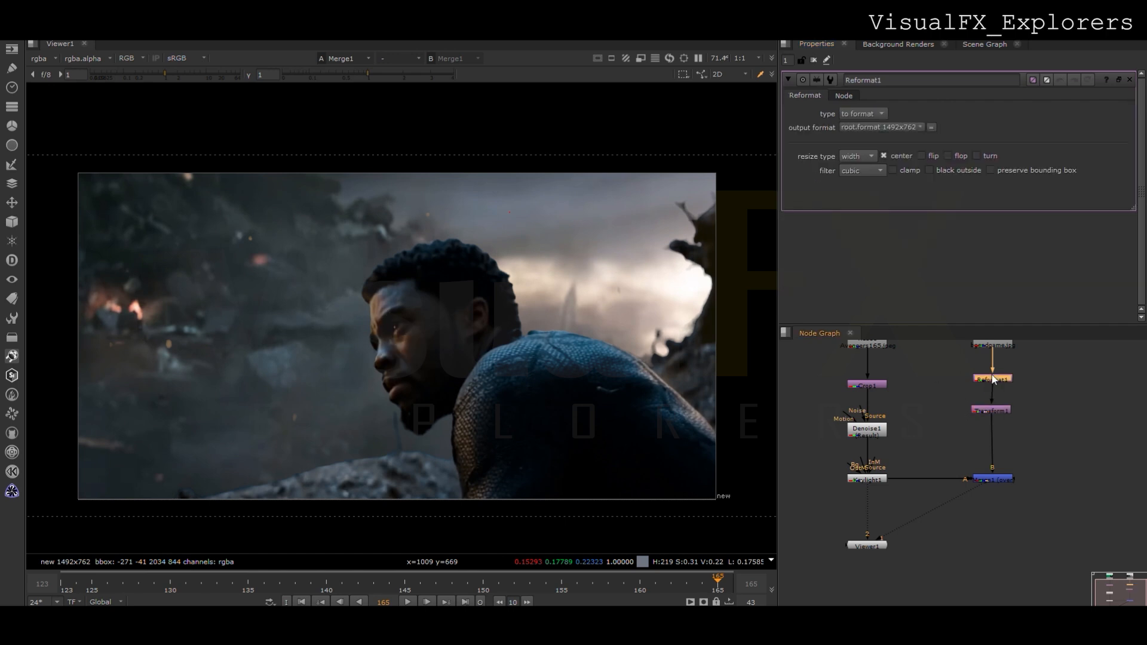
left_click(947, 156)
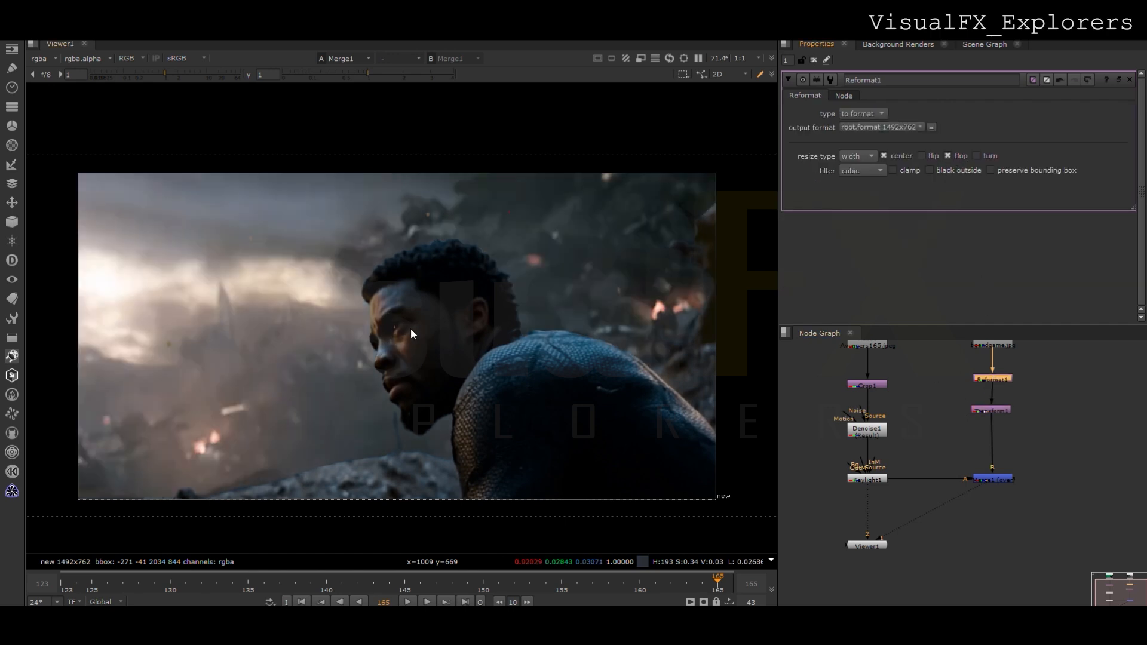
Set Keylight's Clip Black to 0.395, Screen Dilate to 4 and Screen Softness to 2.6, and place the viewer node below the merge.
double_click(868, 480)
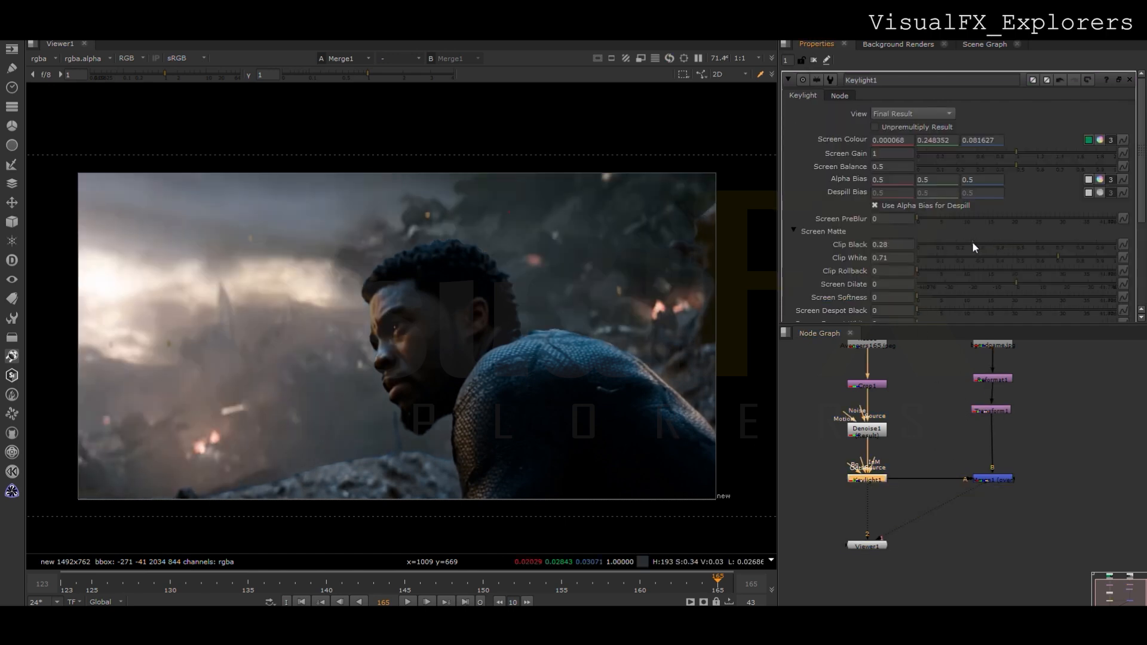
left_click_drag(1009, 284, 1025, 285)
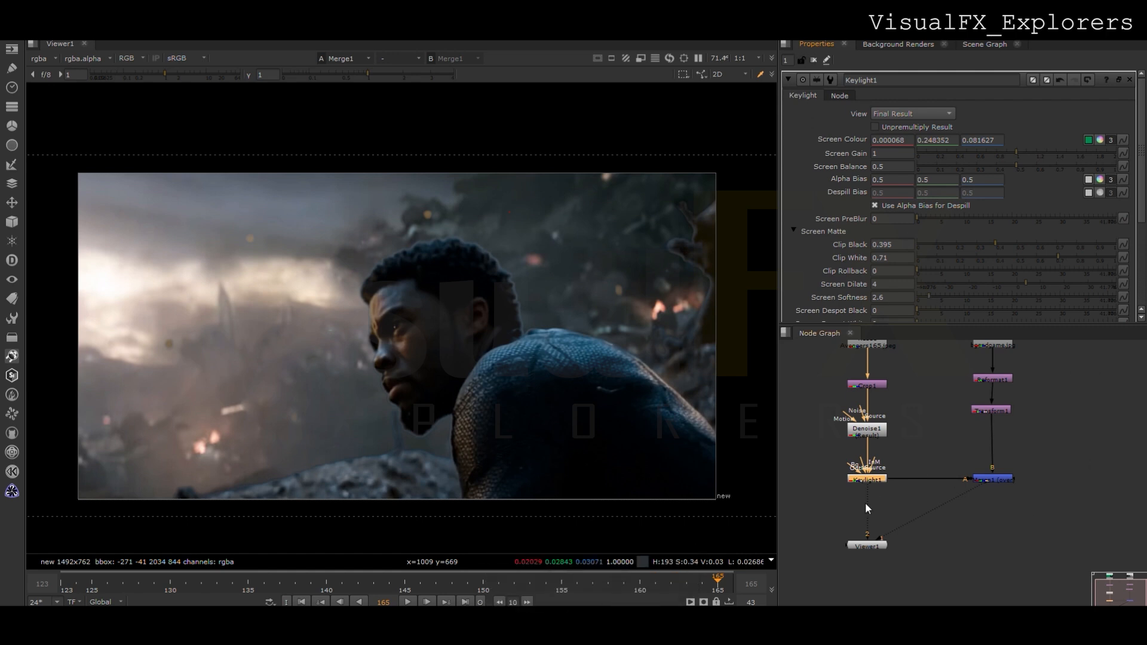
left_click_drag(876, 548, 995, 589)
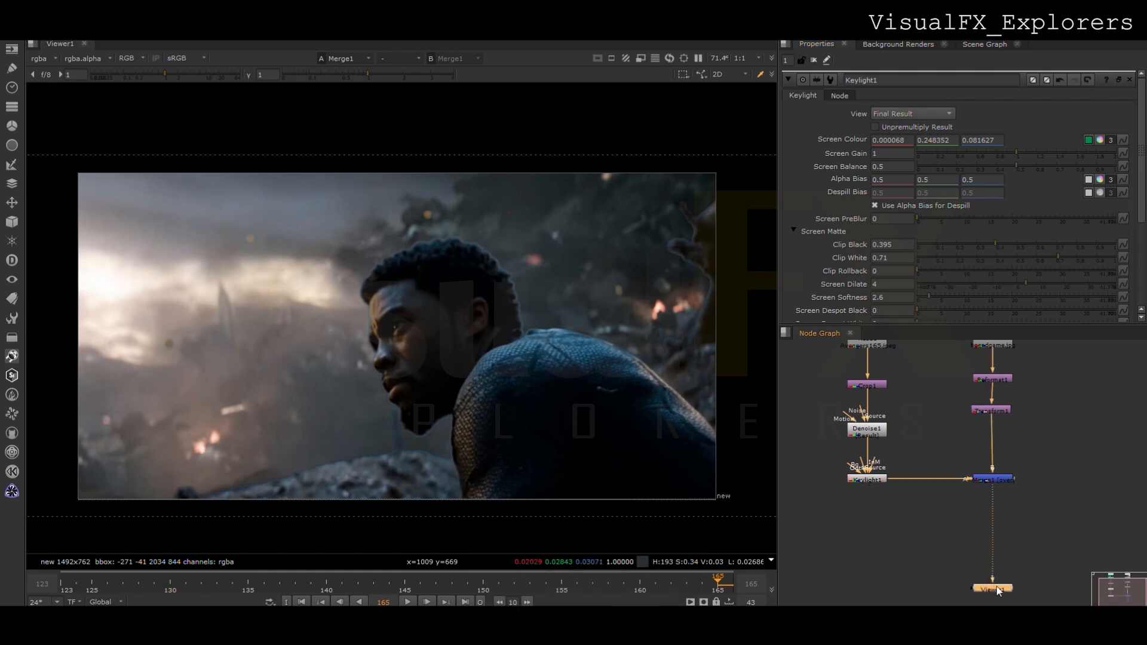
Add a Tracker node fed by Crop1 beside the foreground branch and show it in the viewer.
middle_click_drag(796, 401, 823, 450)
left_click(822, 450)
key("ctrl+t")
left_click_drag(812, 431, 895, 434)
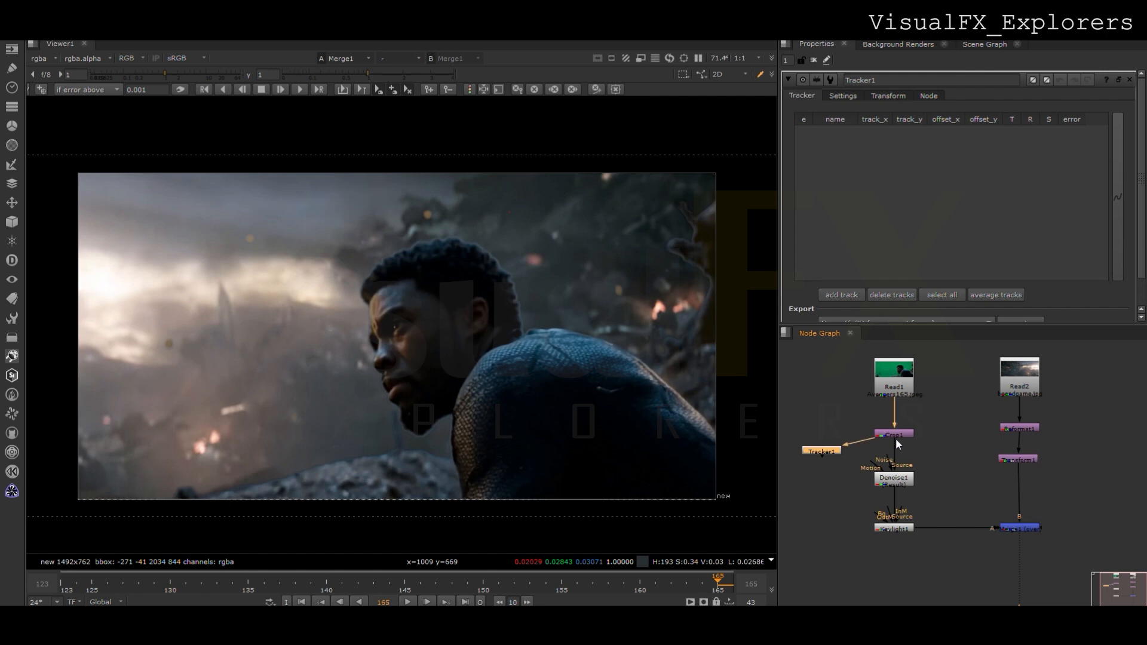
left_click_drag(827, 451, 823, 469)
key("1")
Add two track points and place them on the two upper green-screen markers around and above the head.
left_click(842, 294)
left_click_drag(401, 302, 250, 238)
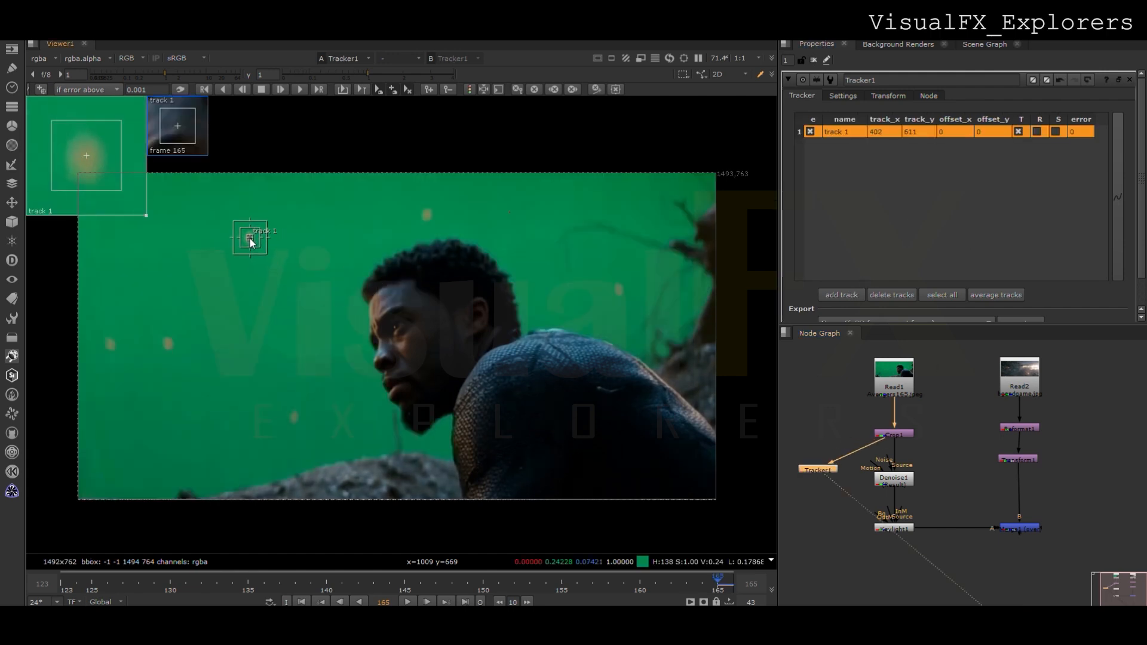
left_click(842, 295)
left_click_drag(398, 302, 427, 214)
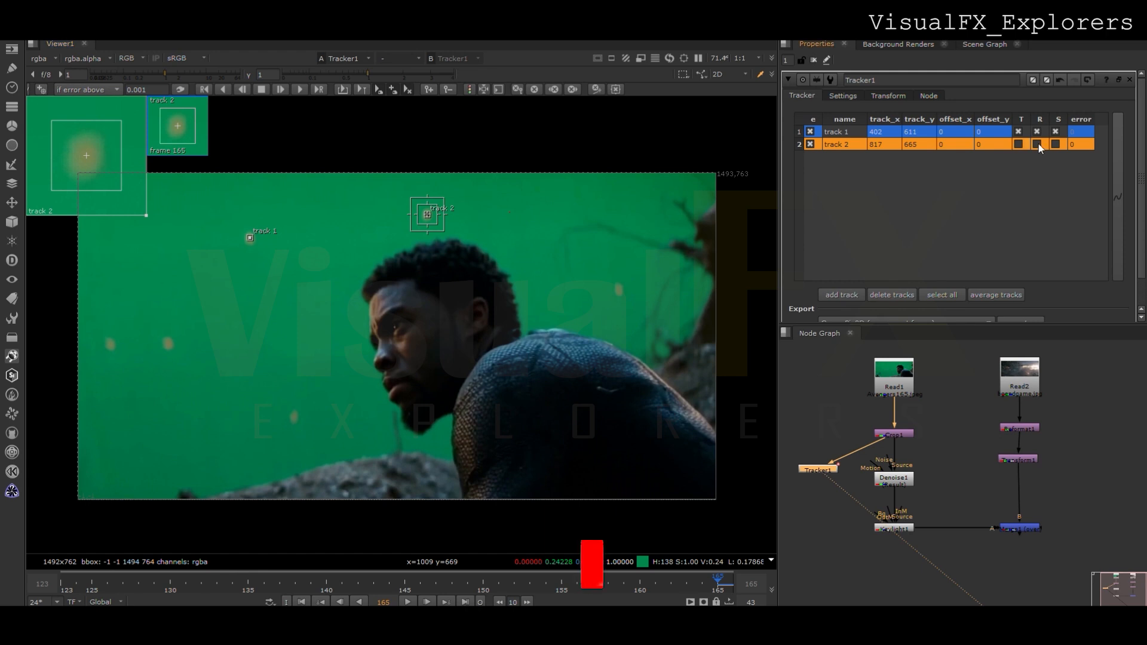
Enable translate, rotate and scale for both tracks and track them backward from frame 165 to frame 123.
left_click(1037, 144)
left_click(1018, 144)
left_click(1056, 144)
left_click(909, 131, "shift")
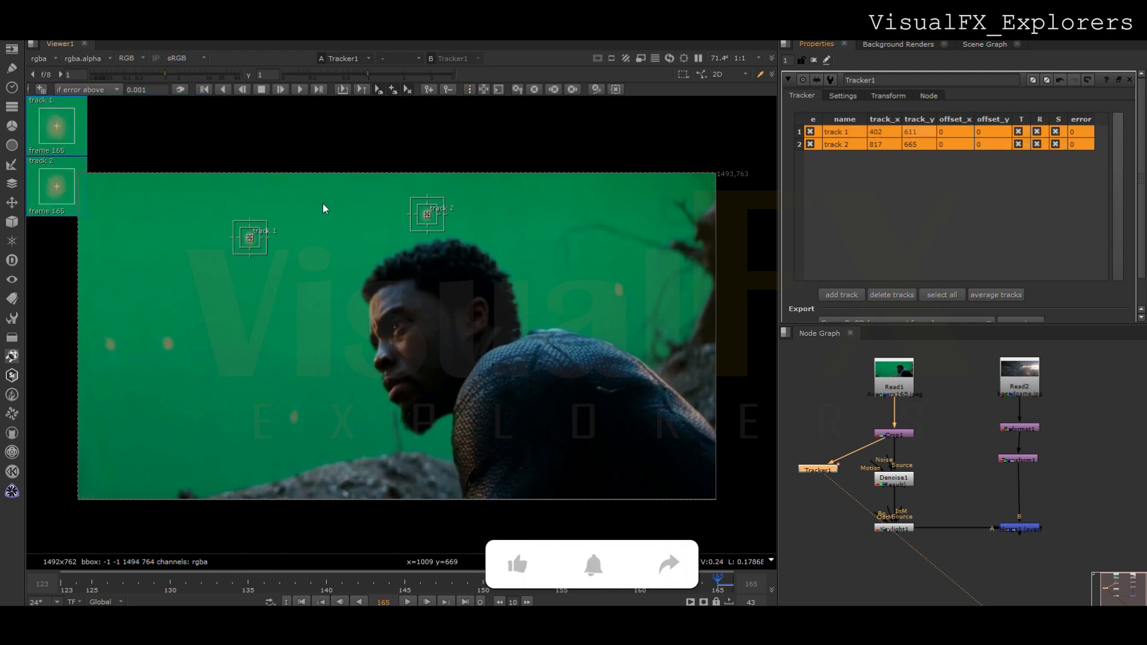
left_click(239, 89)
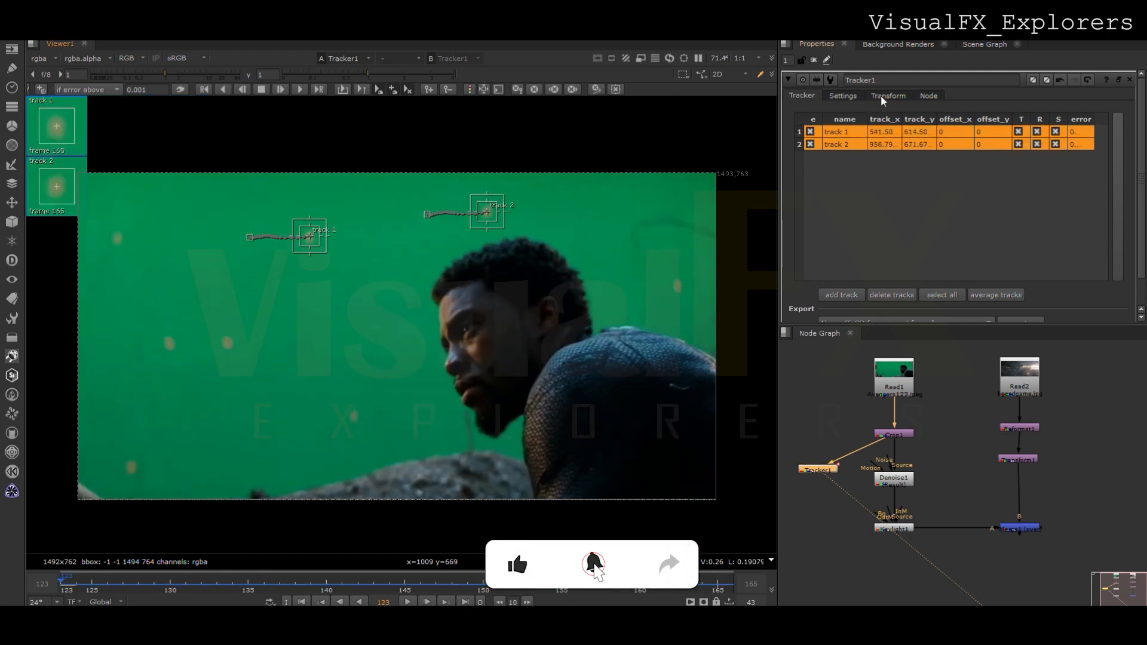
Set Tracker1's transform to match-move, insert it between Transform1 and Merge1, and show the merge in the viewer.
left_click(880, 96)
left_click_drag(818, 470, 1024, 491)
left_click(1023, 525)
key("1")
Scrub and play back the composite to check how the background follows the camera movement.
left_click_drag(482, 583, 688, 593)
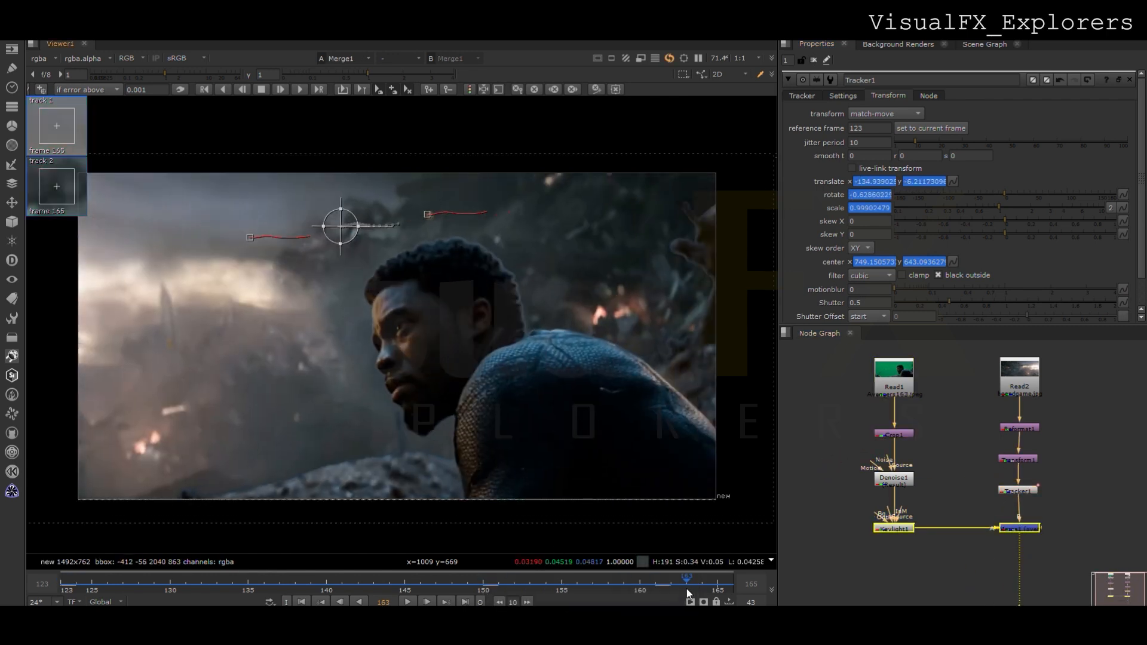
left_click(409, 602)
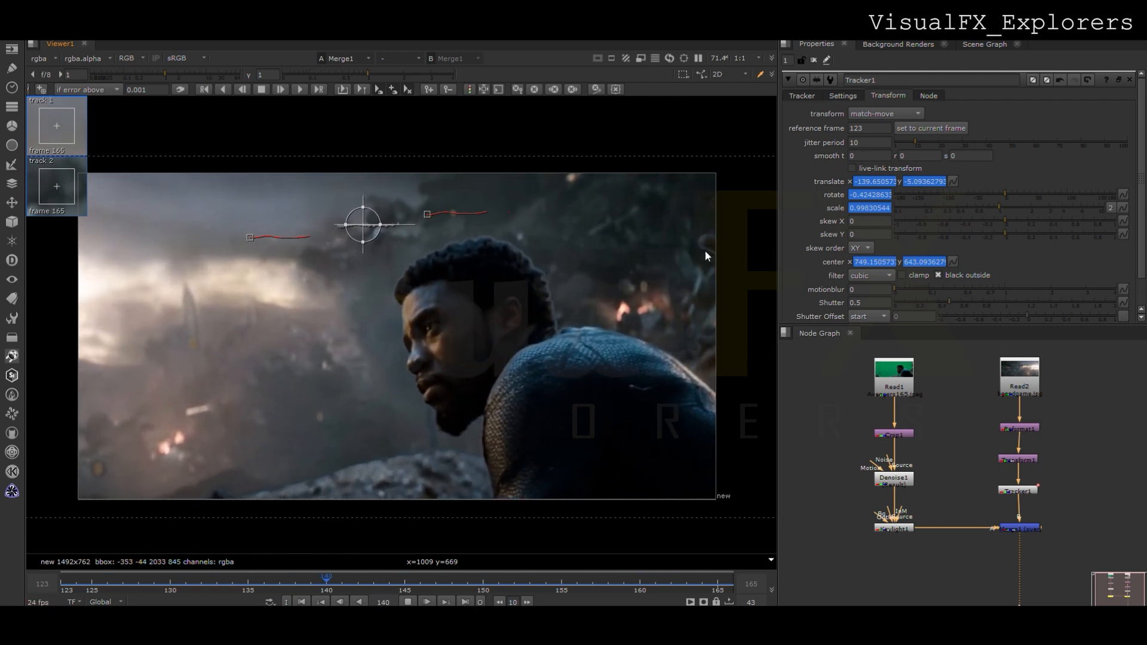
left_click(814, 59)
key("k")
Set Keylight's Screen Softness to 6.2 and Screen Dilate to 0.
double_click(894, 528)
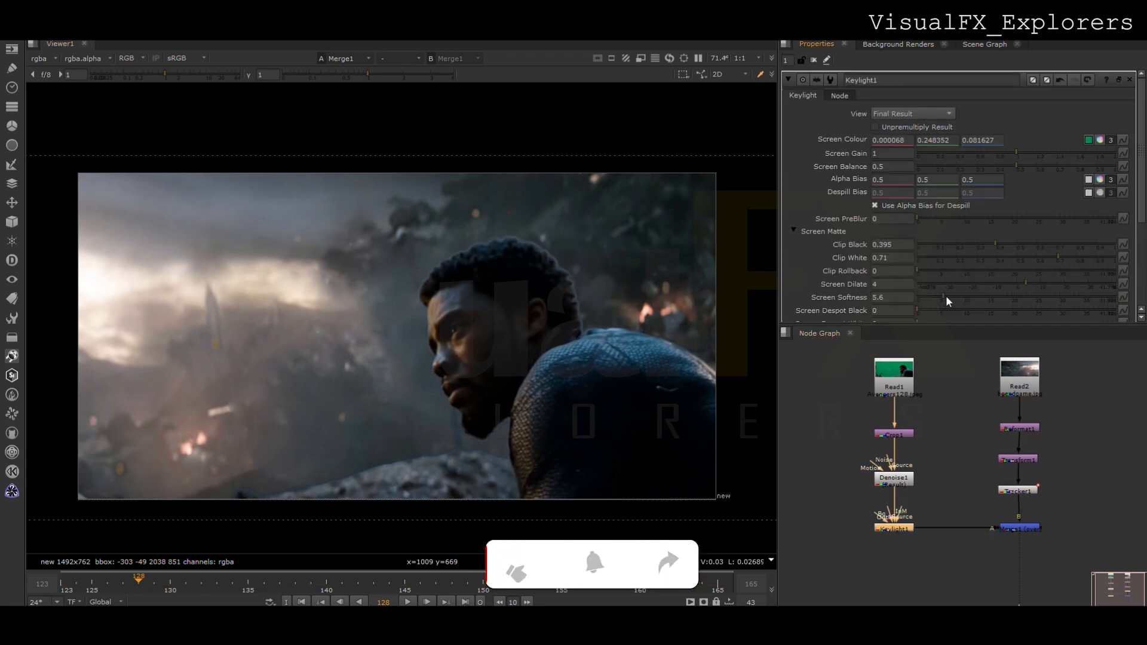
left_click(1016, 281)
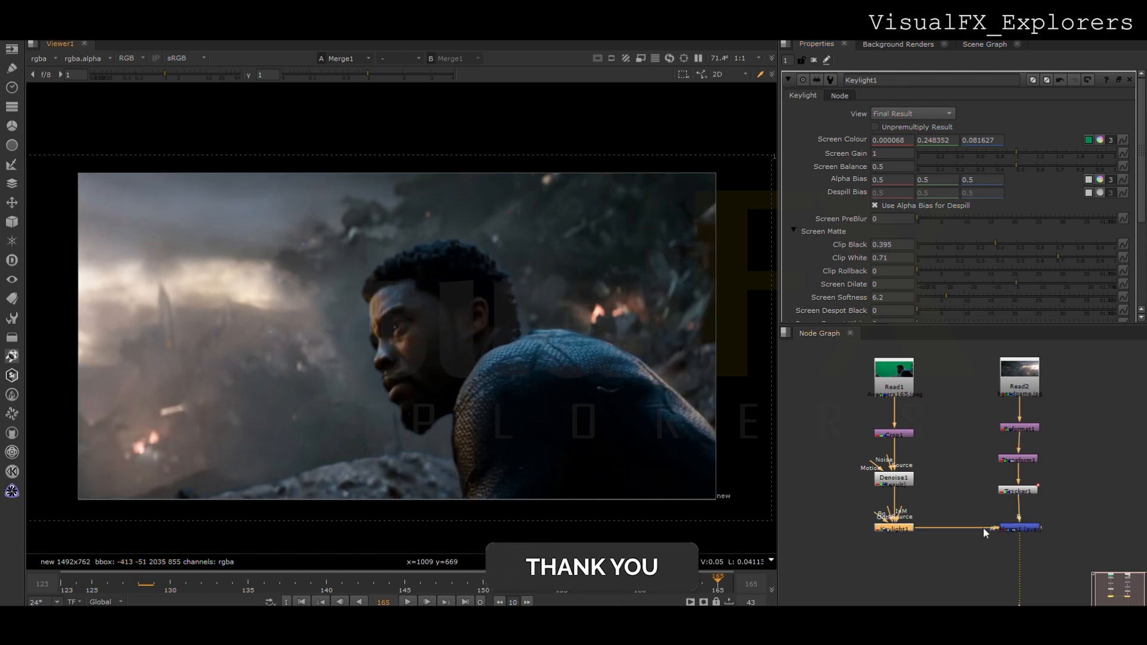
left_click(984, 527)
scroll(944, 496, "down", 3)
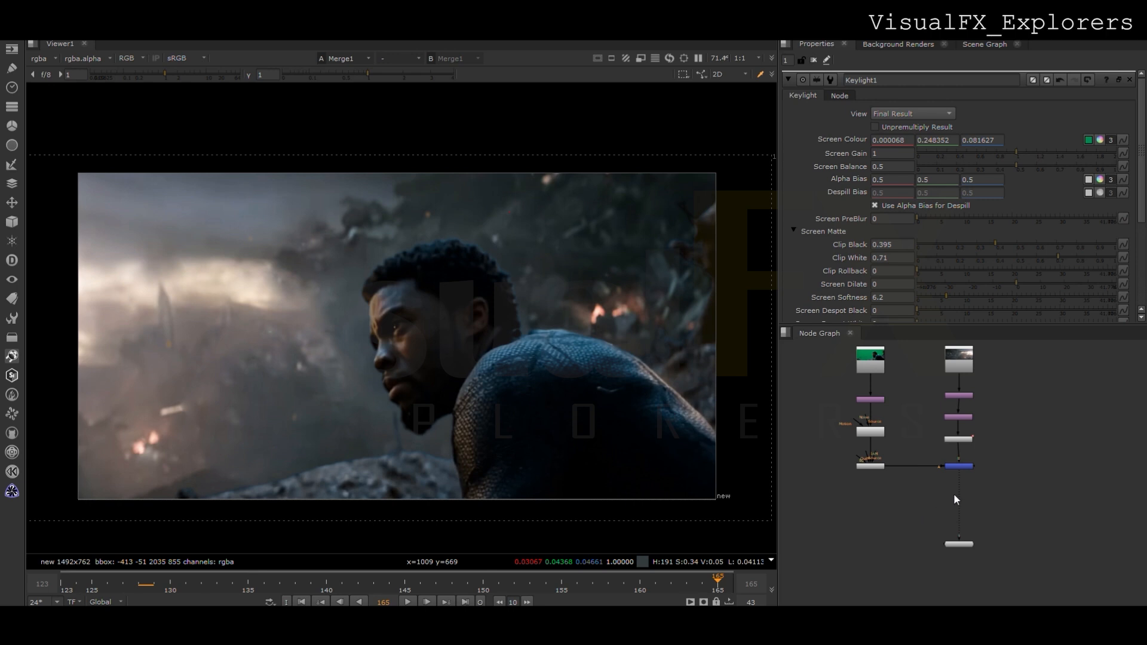
scroll(954, 494, "up", 1)
key("Tab")
key("Return")
scroll(945, 500, "up", 1)
key("Delete")
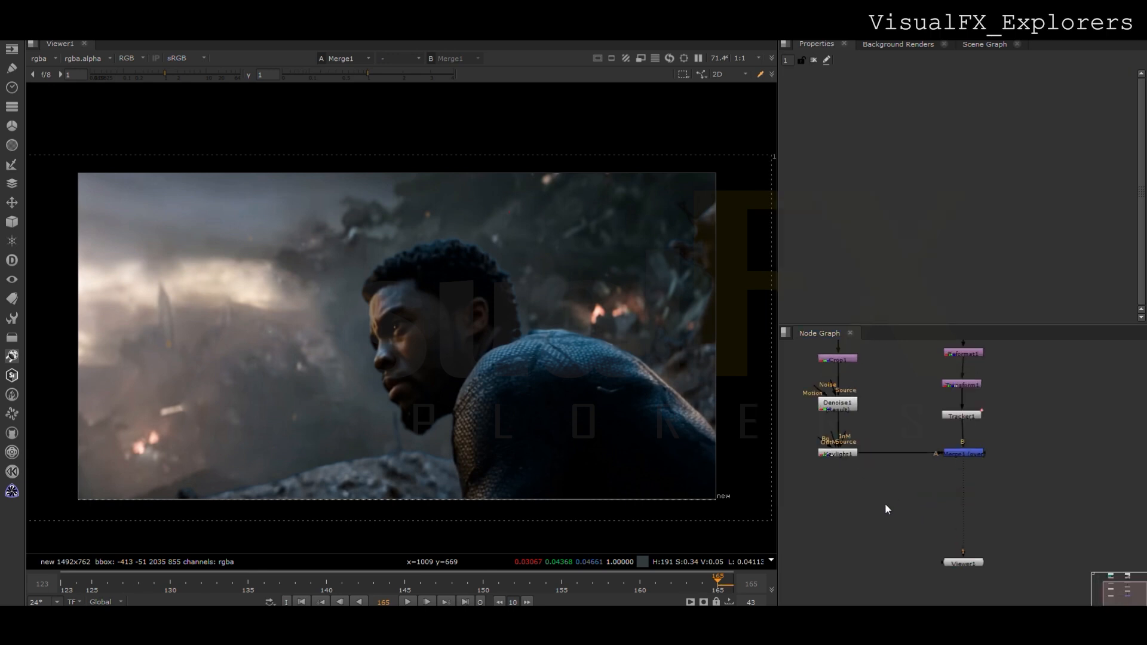
Insert a Crop node between Merge1 and the viewer, close the open node properties, and move the viewer node further down.
key("shift+c")
left_click_drag(930, 495, 964, 495)
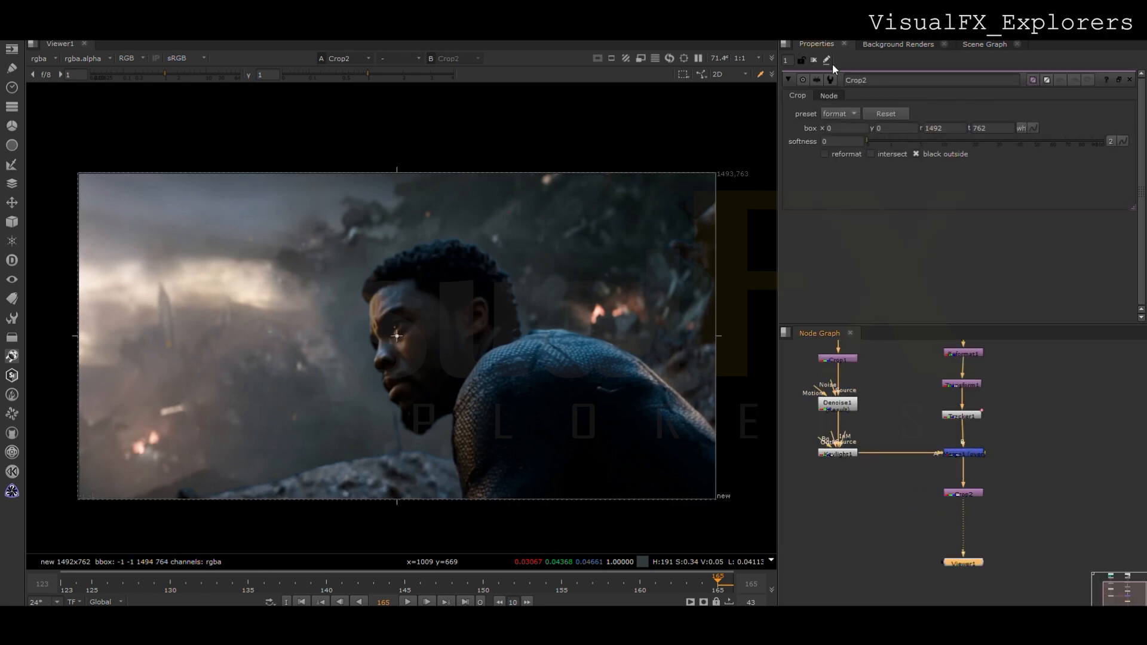
left_click(814, 60)
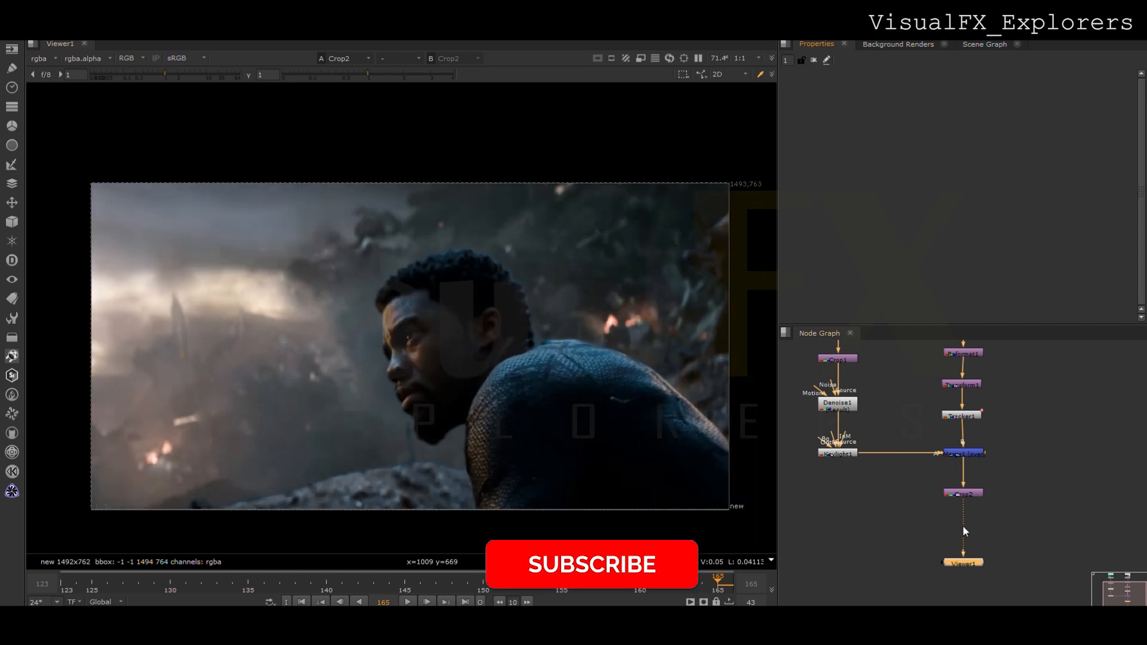
scroll(962, 514, "down", 1)
scroll(963, 511, "up", 1)
middle_click_drag(966, 521, 967, 456)
left_click_drag(971, 503, 971, 543)
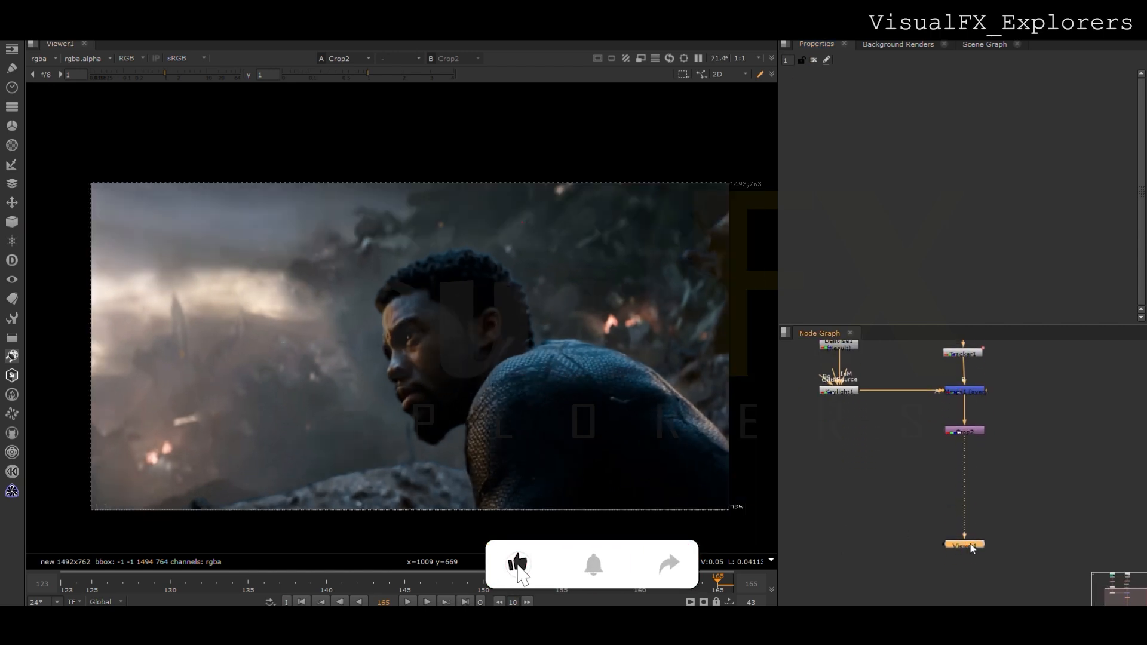
key("f")
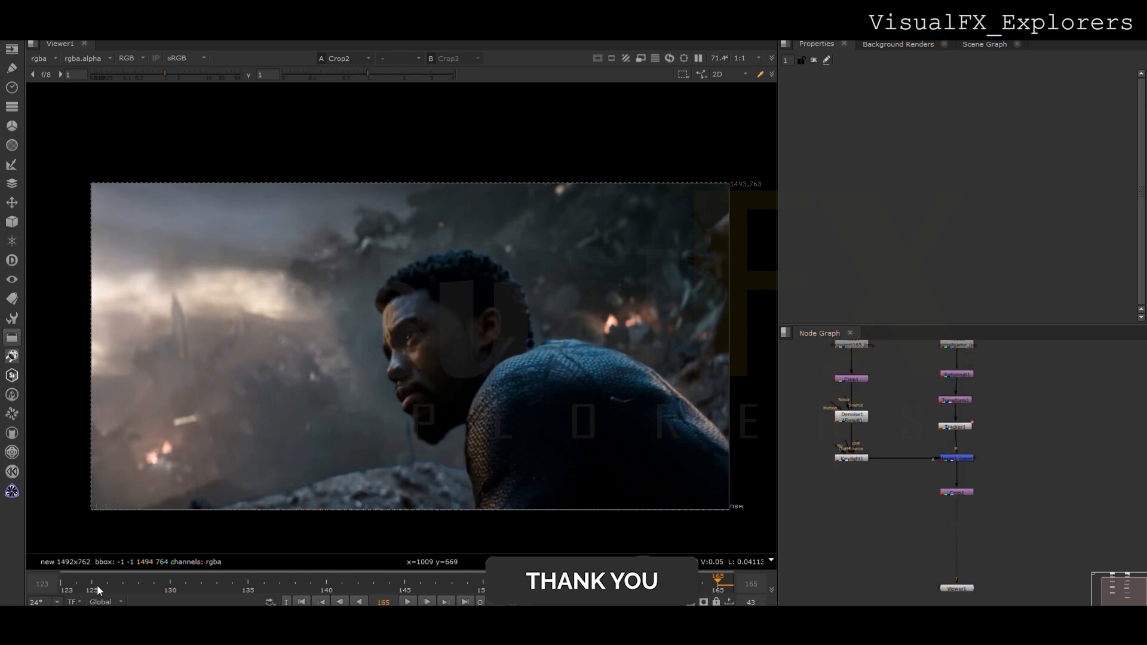
Paste the KillOutline node and insert it between Keylight1 and Merge1, moving Crop2 down next to the viewer node.
key("ctrl+v")
left_click_drag(860, 546, 958, 480)
left_click_drag(958, 494, 958, 570)
left_click_drag(956, 479, 869, 515)
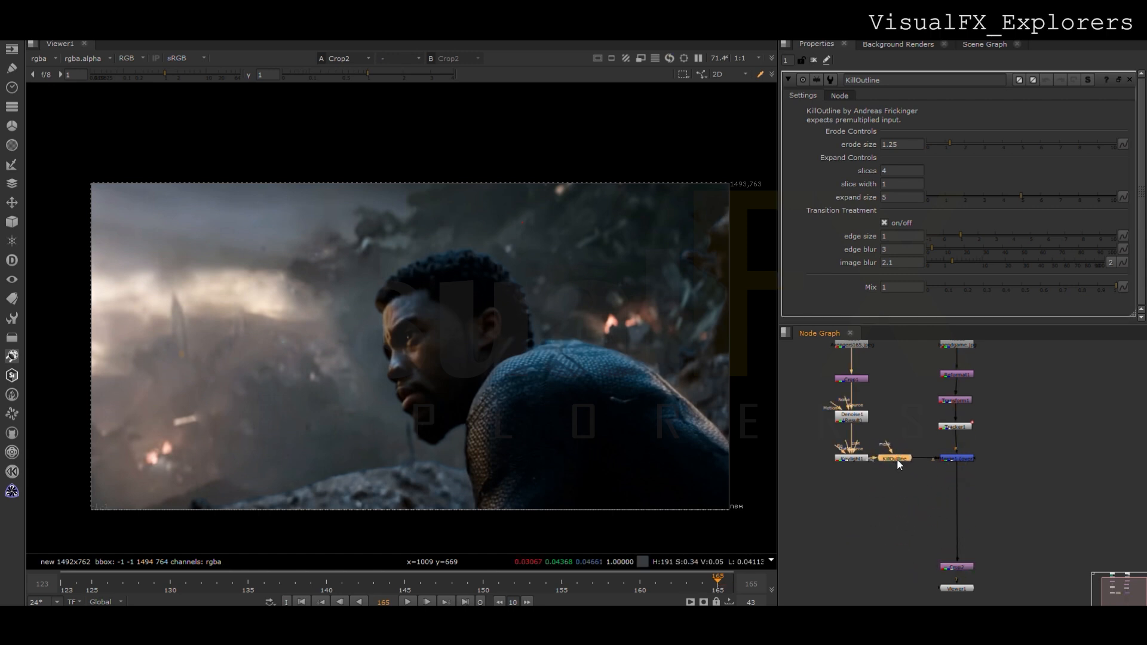
Set KillOutline's erode size to 1.3 and expand size to 5.3.
mouse_move(1041, 197)
left_mouse_down()
mouse_move(1051, 197)
mouse_move(1024, 197)
left_mouse_up()
mouse_move(956, 144)
left_mouse_down()
mouse_move(995, 144)
mouse_move(952, 146)
left_mouse_up()
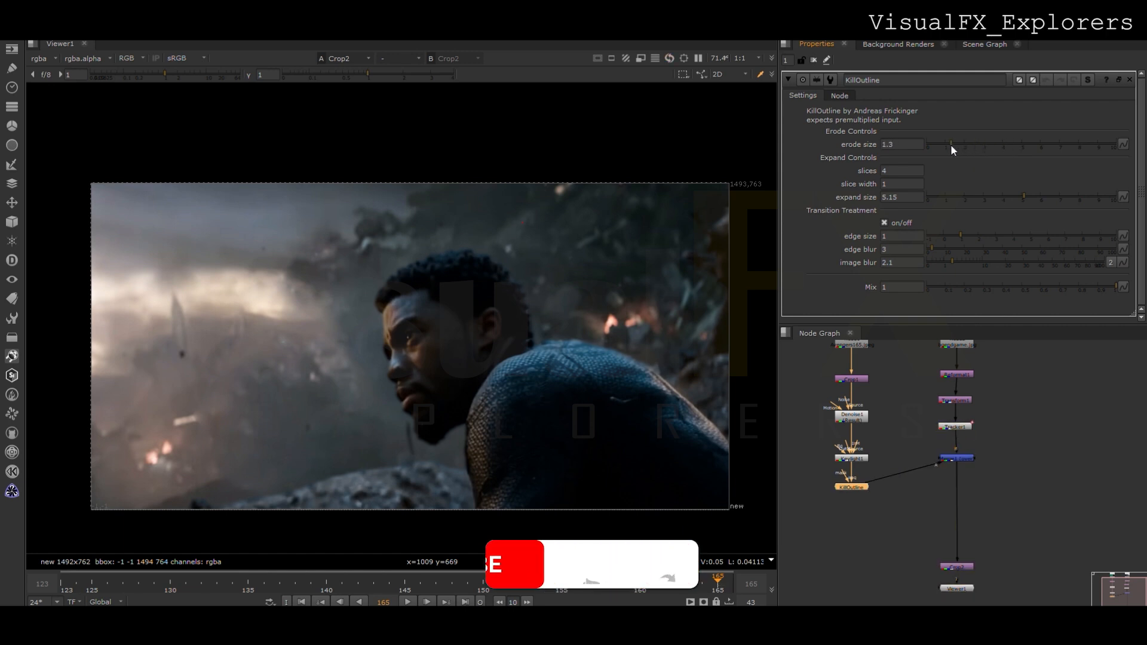
left_click(996, 195)
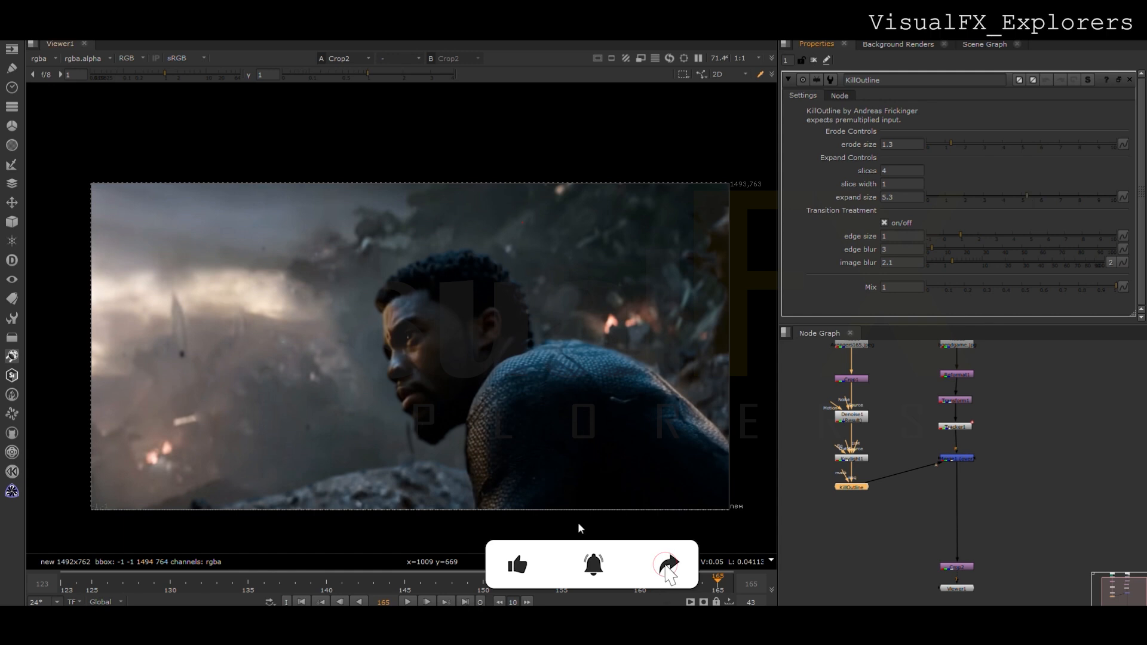
Compare the final composite with the denoised green-screen plate in the viewer at frame 141.
left_click(342, 575)
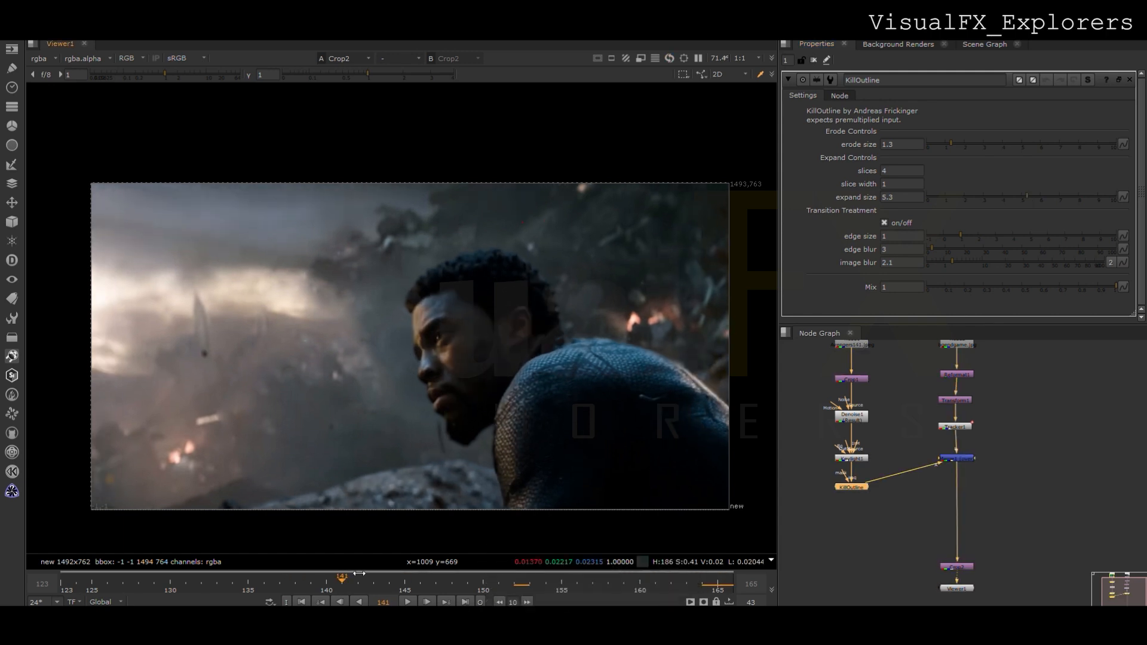
scroll(911, 422, "down", 1)
left_click(862, 386)
left_click(861, 420)
key("2")
key("1")
key("2")
key("1")
key("2")
key("1")
key("2")
key("1")
key("2")
key("1")
key("2")
key("1")
key("2")
key("1")
left_click(866, 477)
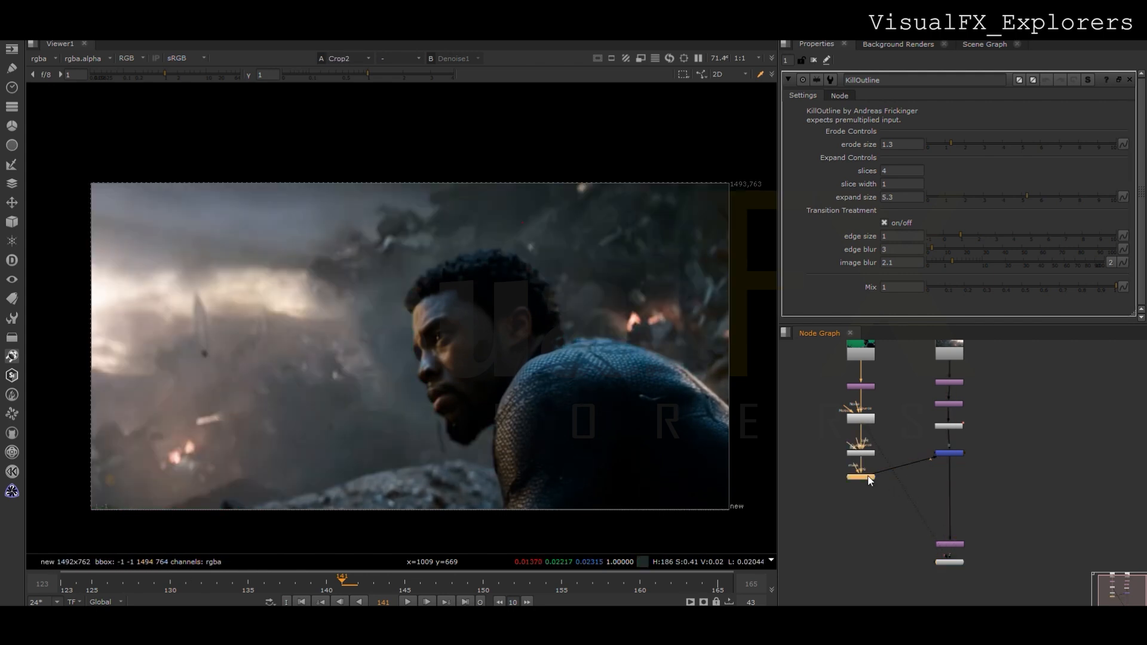
Move Merge1 down level with KillOutline and connect a new Roto node to KillOutline's mask input.
left_click_drag(951, 454, 953, 479)
left_click(865, 477)
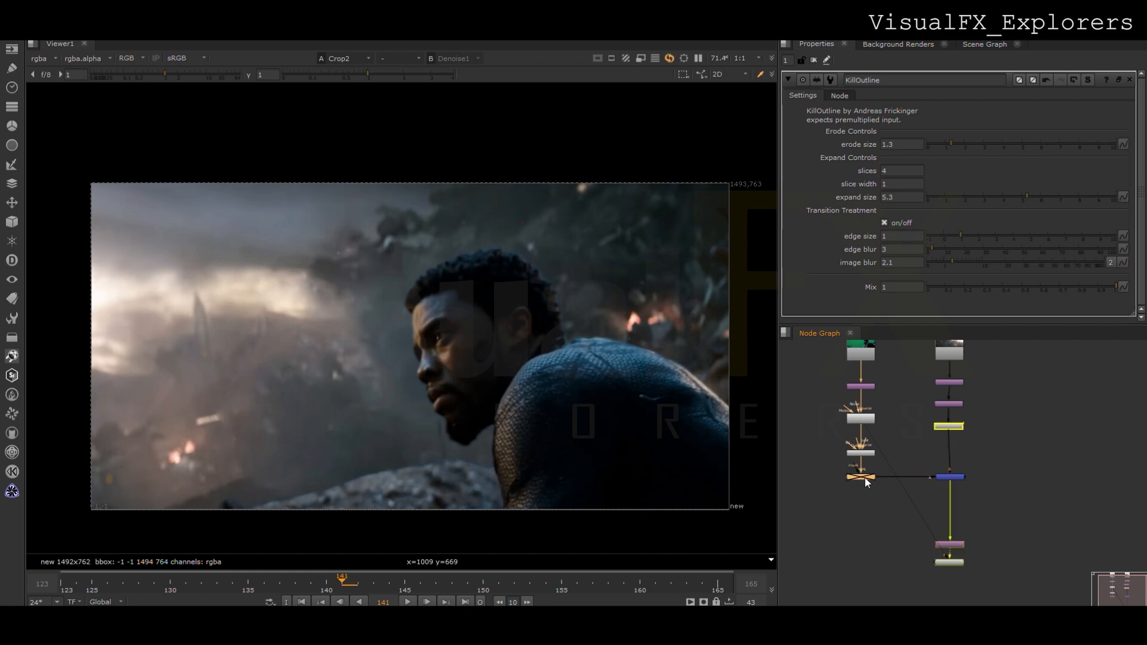
left_click(832, 471)
key("o")
left_click_drag(855, 470, 836, 468)
Draw a closed Bezier shape around the actor's head and upper face at frame 141.
left_click(483, 233)
left_click(389, 254)
left_click(382, 302)
left_click(428, 353)
left_click(468, 390)
left_click(589, 404)
left_click(589, 327)
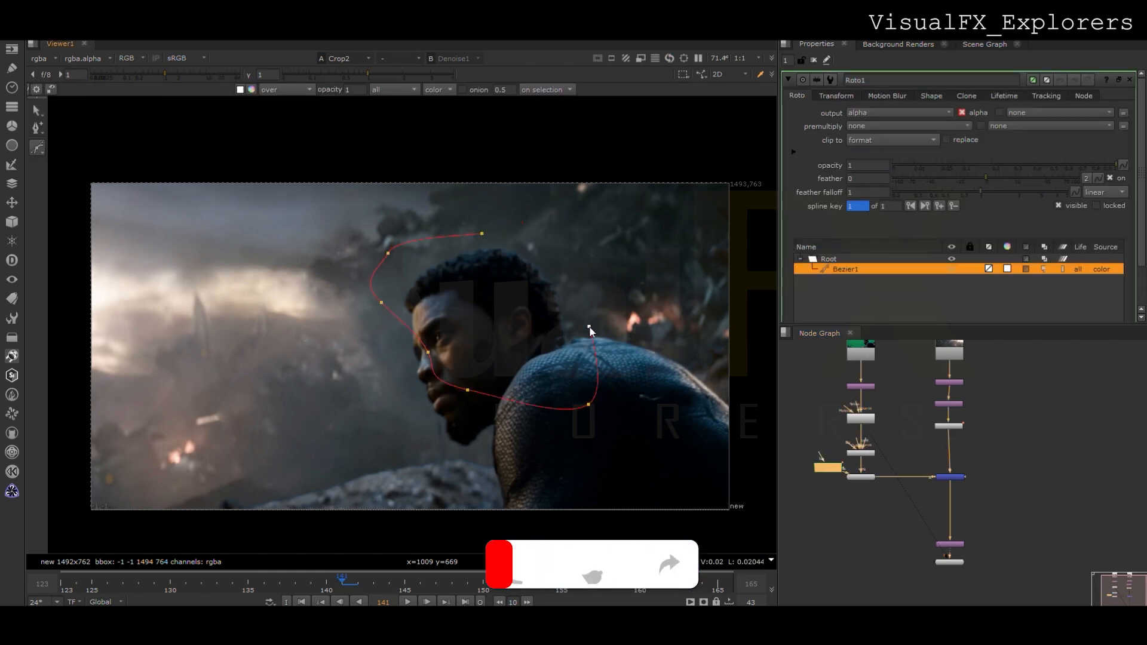
left_click(557, 265)
left_click(502, 235)
left_click(482, 234)
Select all points of the head shape and feather its whole edge outward.
key("ctrl+a")
key("e")
left_click_drag(624, 439, 602, 429)
left_click_drag(551, 374, 552, 372)
Keyframe the head shape to follow the actor at frames 165, 123 and 154, and close the Roto properties.
key("End")
left_click_drag(507, 295, 474, 300)
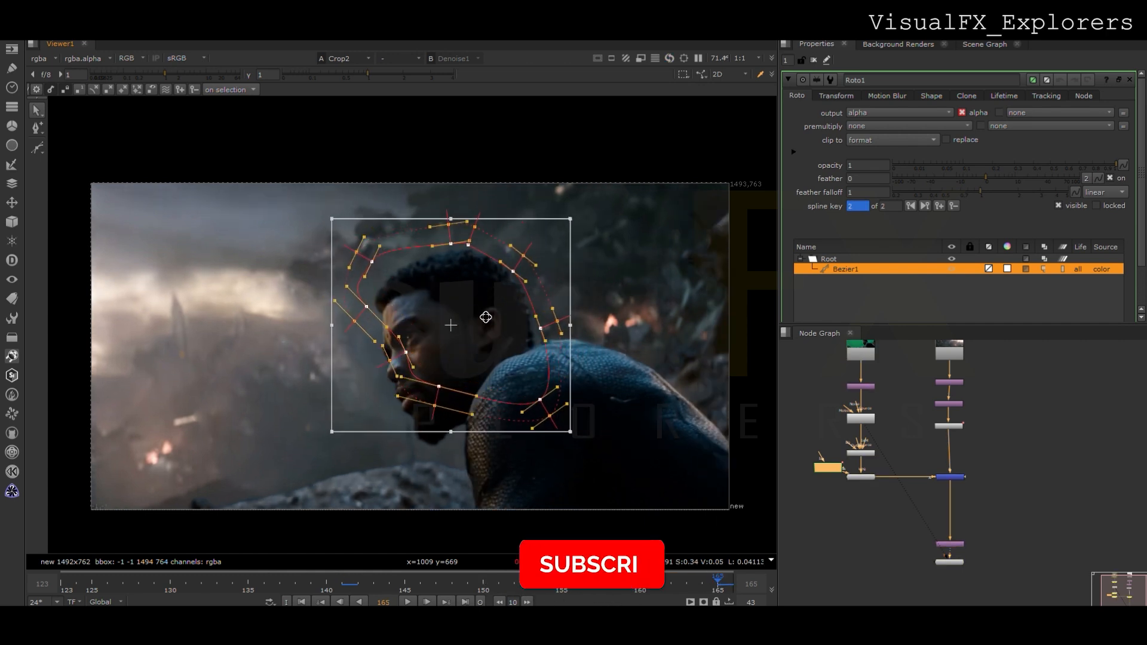
left_click(64, 584)
left_click_drag(484, 377, 577, 341)
left_click(209, 583)
left_click(546, 583)
left_click_drag(502, 342, 507, 338)
left_click(815, 60)
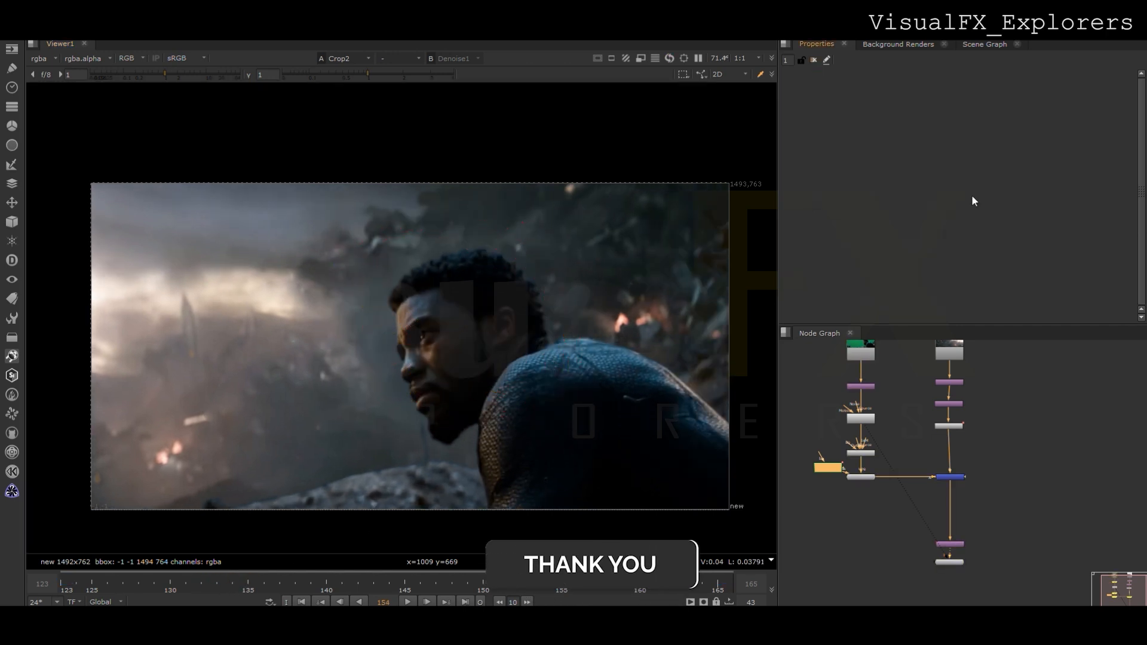
At frame 165, add a Dot to the connection between KillOutline and Merge1, and move Merge1 further down.
left_click(718, 585)
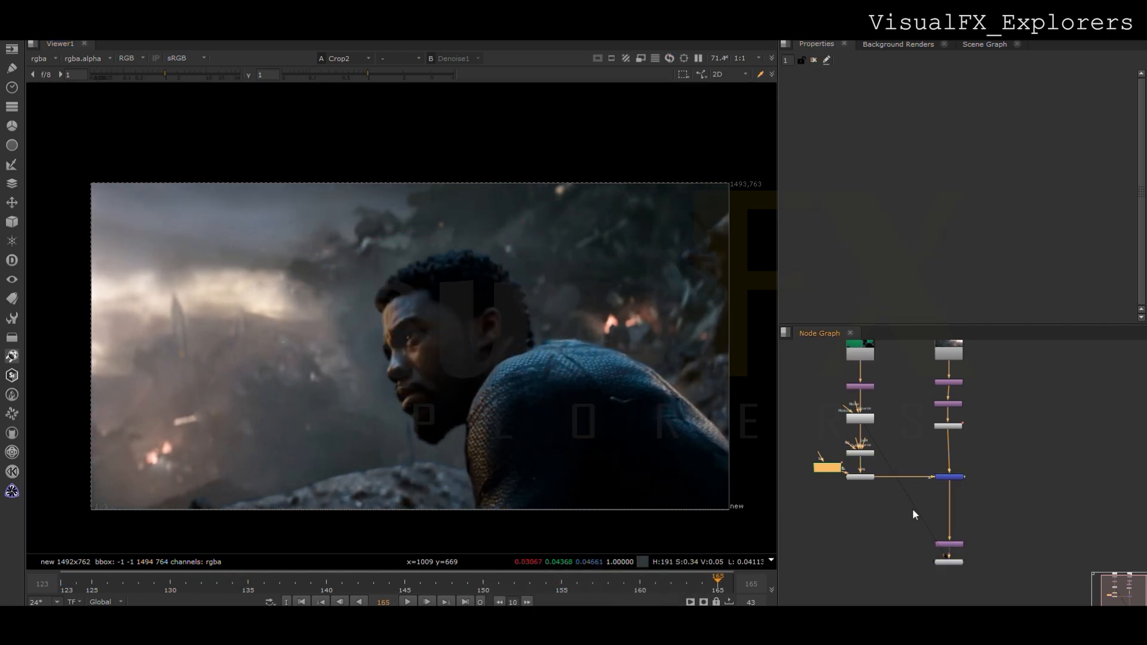
middle_click_drag(914, 514, 900, 462)
left_click_drag(921, 425, 920, 456)
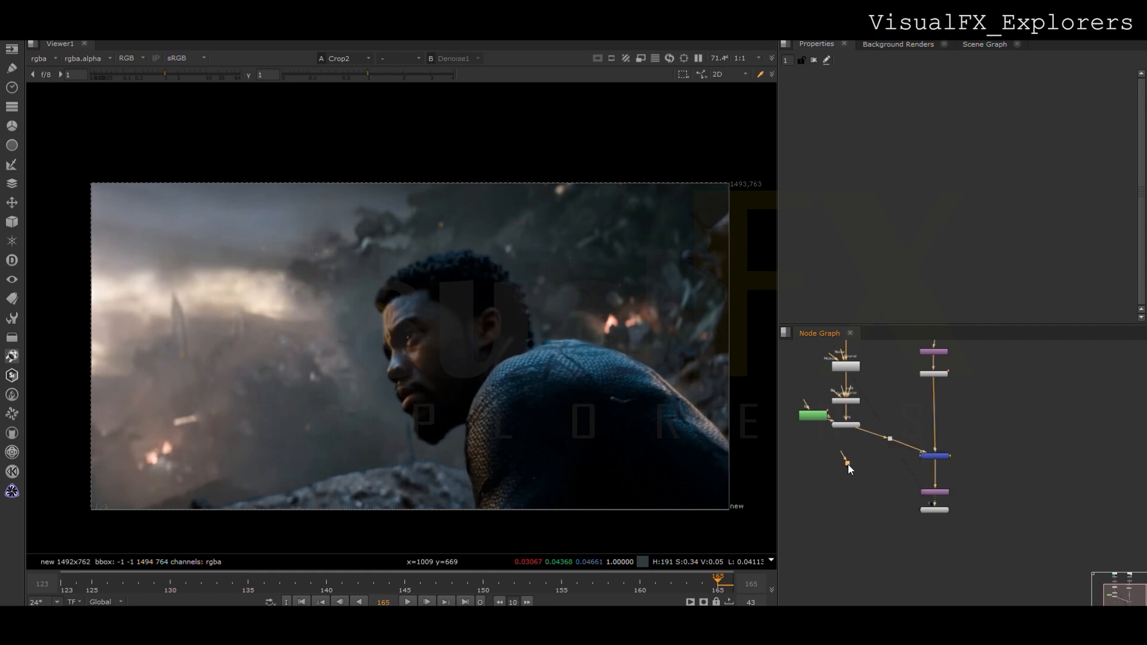
left_click_drag(941, 462, 941, 518)
Insert an EdgeBlur node between KillOutline and the Dot, and set its size to 14.5.
left_click(815, 487)
key("e")
left_click_drag(815, 511, 844, 472)
left_click(963, 140)
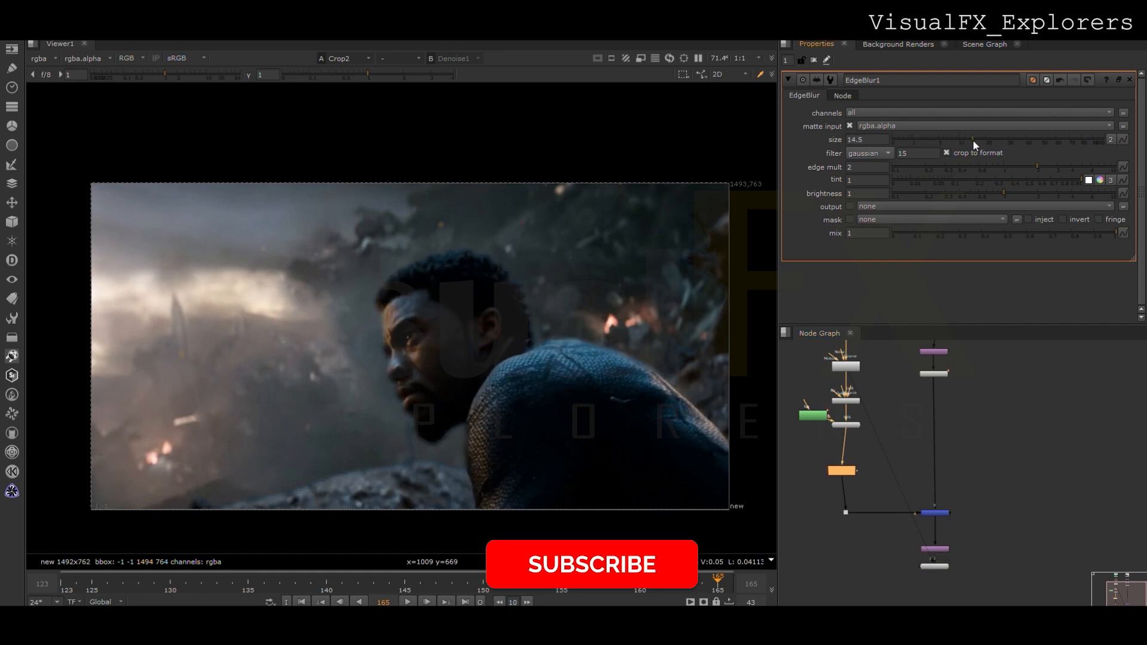
Add a Roto node as EdgeBlur1's mask and draw a closed shape along the rock's upper edge up to the actor's chin.
key("o")
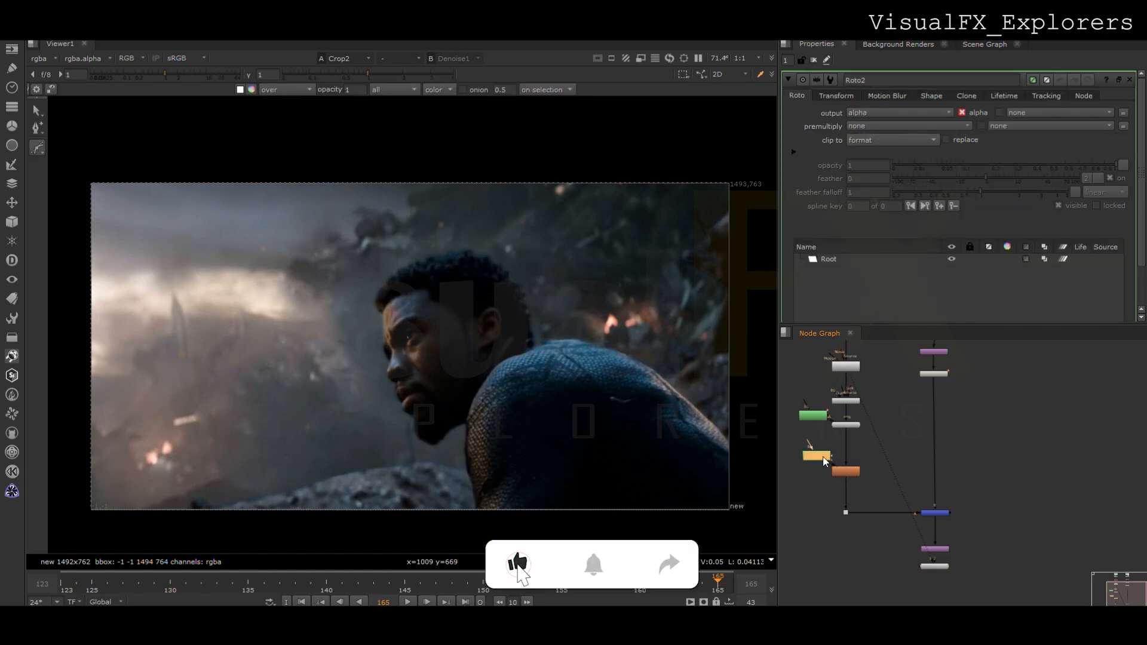
left_click(419, 450)
left_click(174, 526)
left_click(141, 487)
left_click_drag(339, 440, 362, 433)
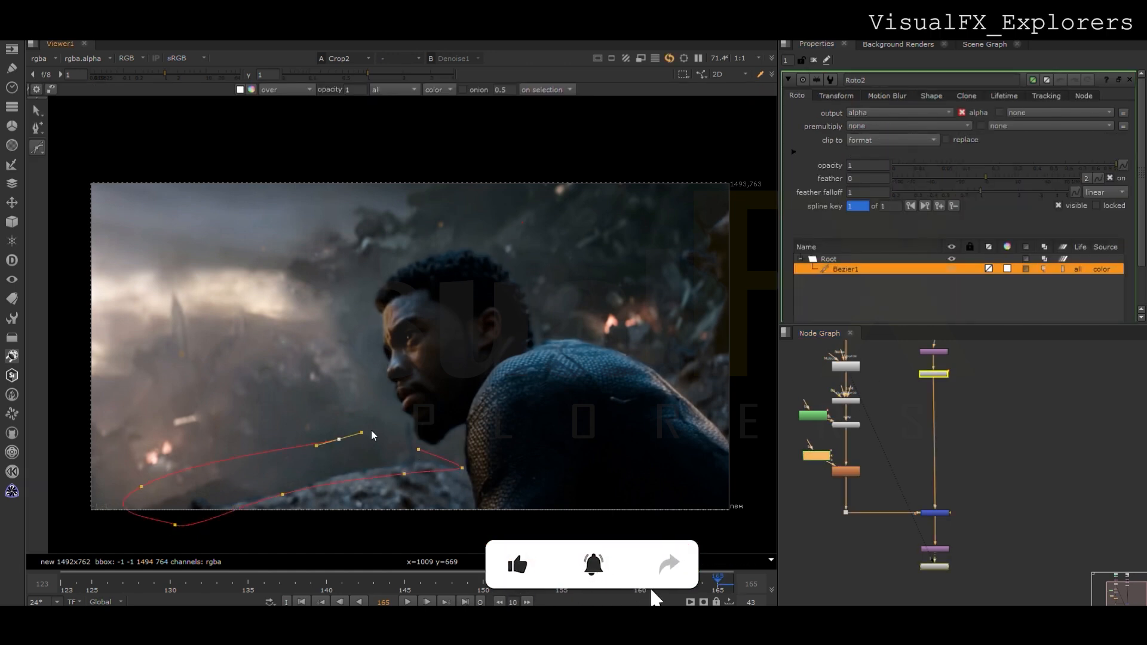
left_click(418, 449)
Adjust and feather the rock-edge shape, and reposition it to follow the rock at frame 123.
scroll(421, 451, "down", 2)
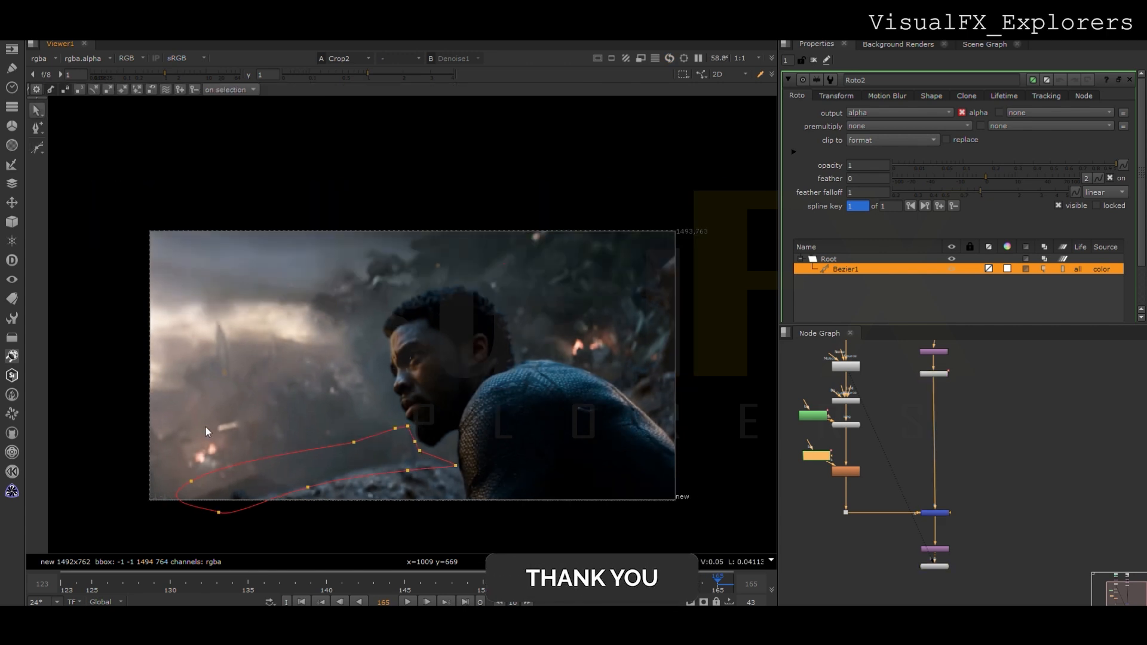
left_click(498, 468)
left_click_drag(309, 488, 308, 494)
left_click_drag(554, 376, 46, 561)
left_click(64, 587)
scroll(402, 490, "up", 2)
left_click_drag(397, 481, 433, 470)
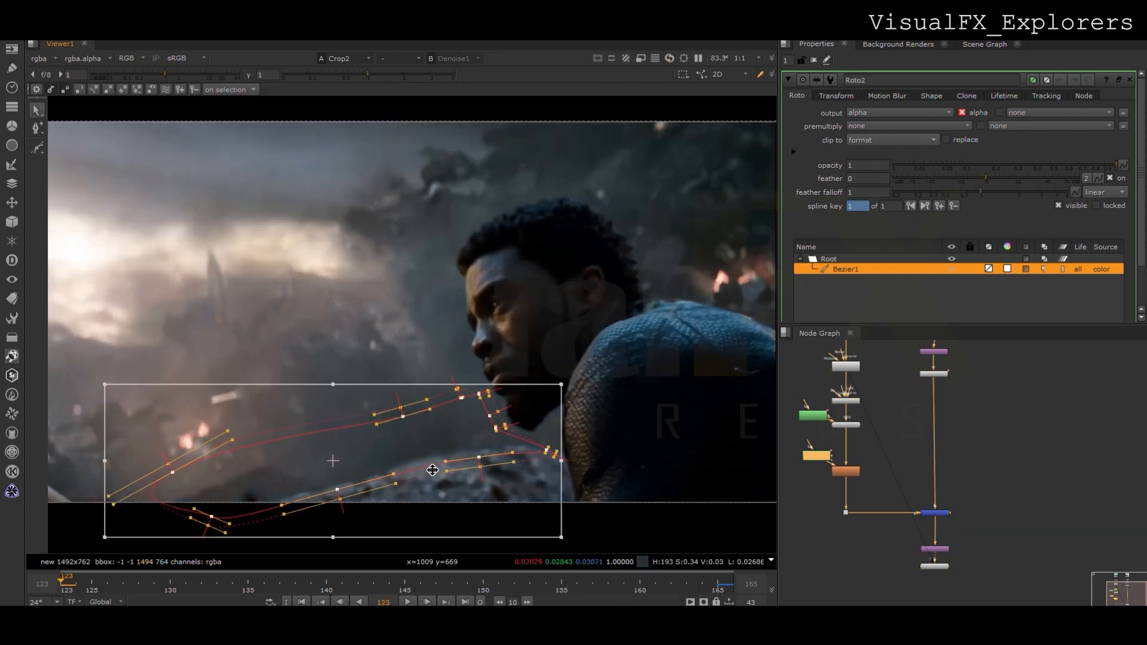
Refine the rock-edge shape's points near the chin at frame 123 and near the chin and shoulder at frame 143.
left_click(499, 431)
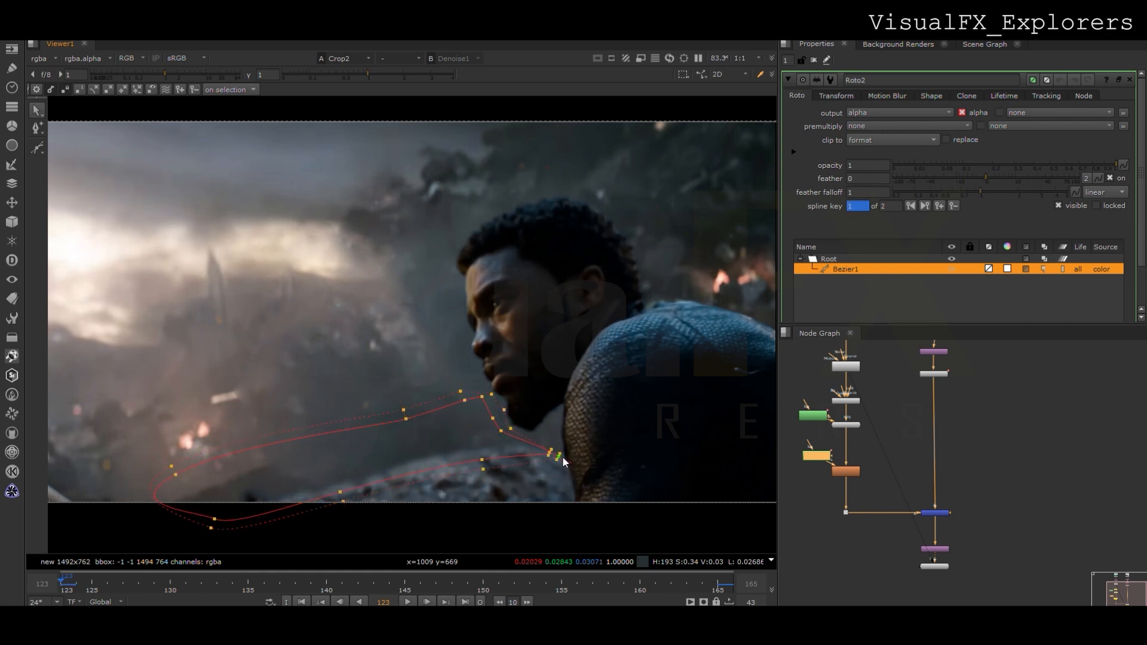
left_click(373, 581)
left_click_drag(401, 377, 575, 497)
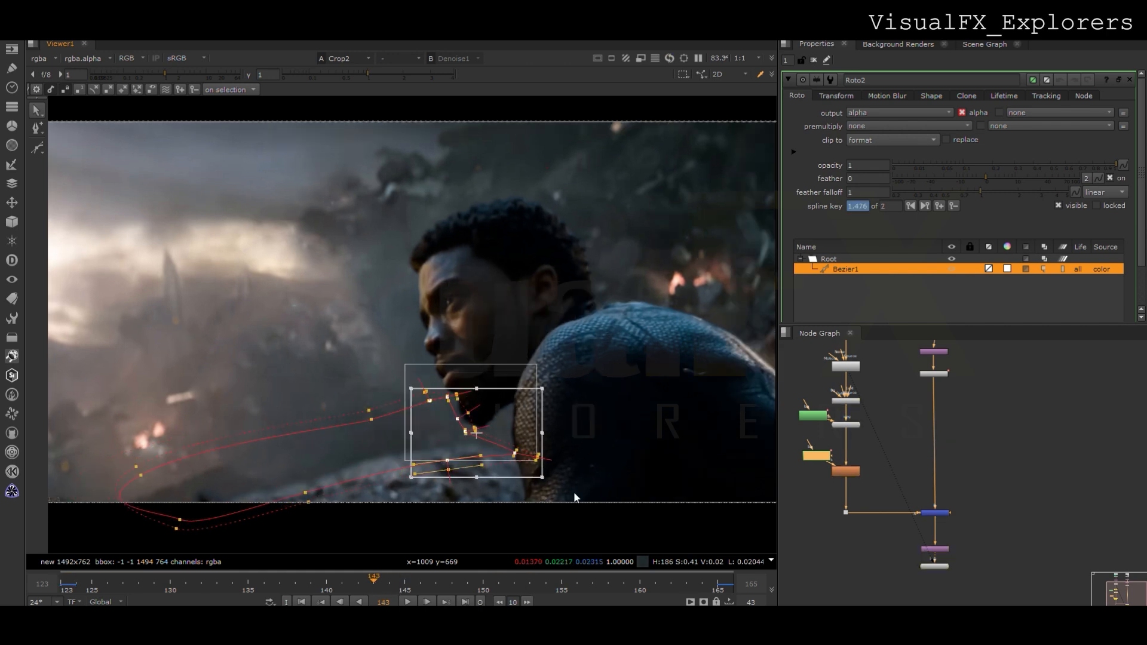
left_click_drag(472, 452, 452, 450)
left_click(217, 581)
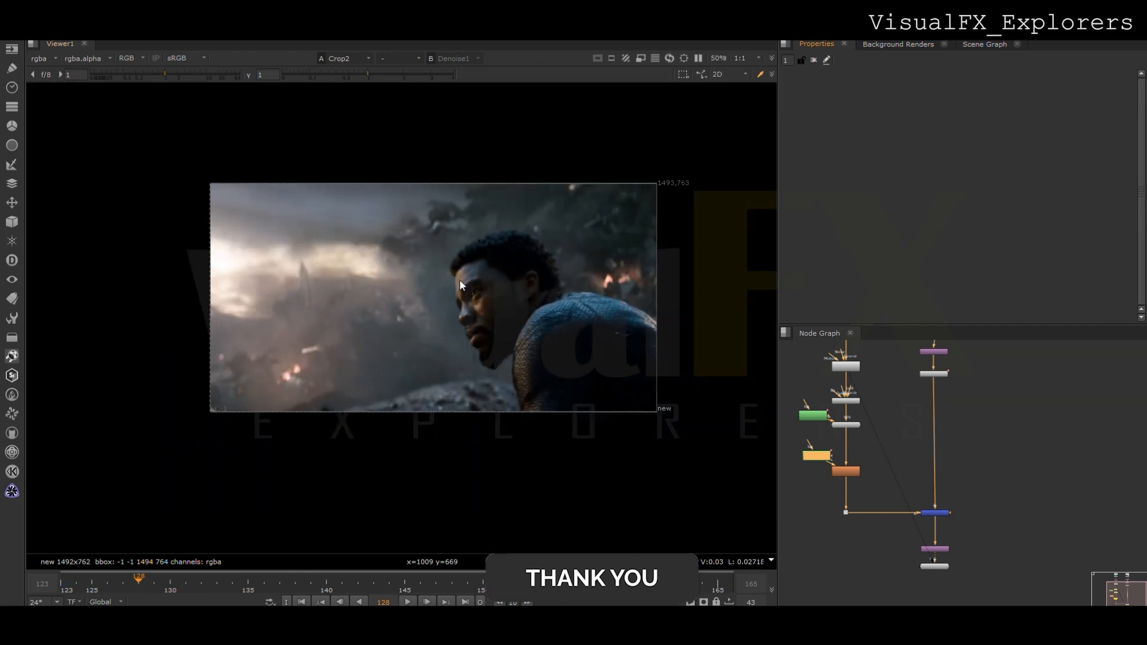
Examine the actor's edges in the composite near the end of the shot and at frame 123.
scroll(517, 359, "up", 1)
middle_click_drag(518, 356, 444, 398)
scroll(505, 408, "up", 2)
left_click(709, 588)
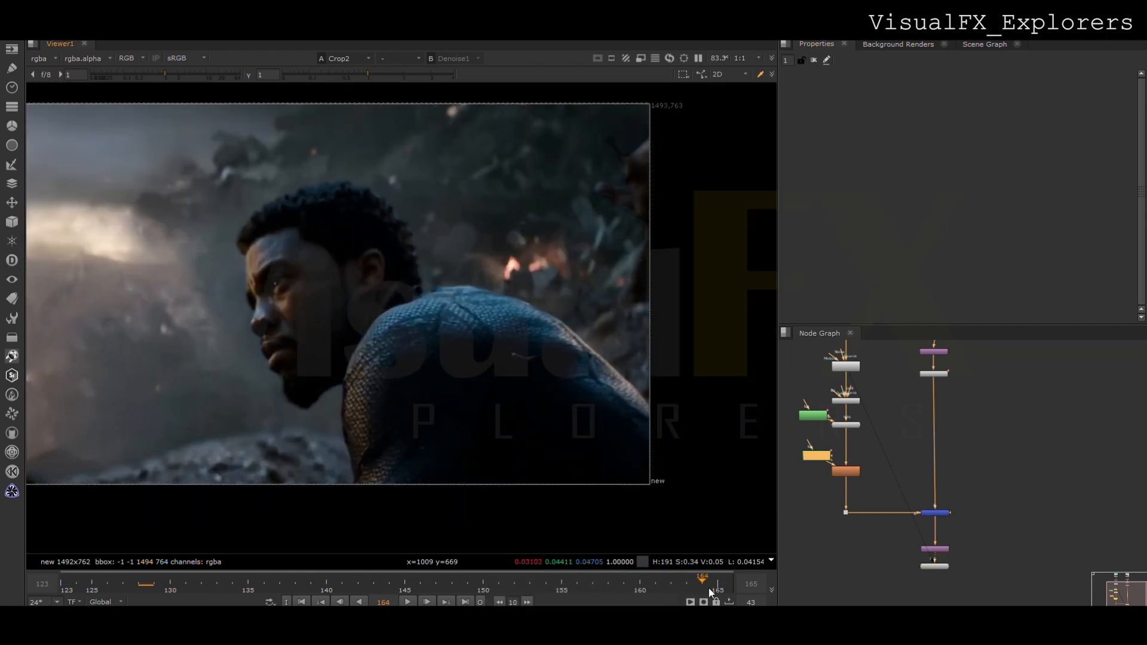
left_click(711, 587)
left_click(64, 586)
scroll(464, 304, "down", 2)
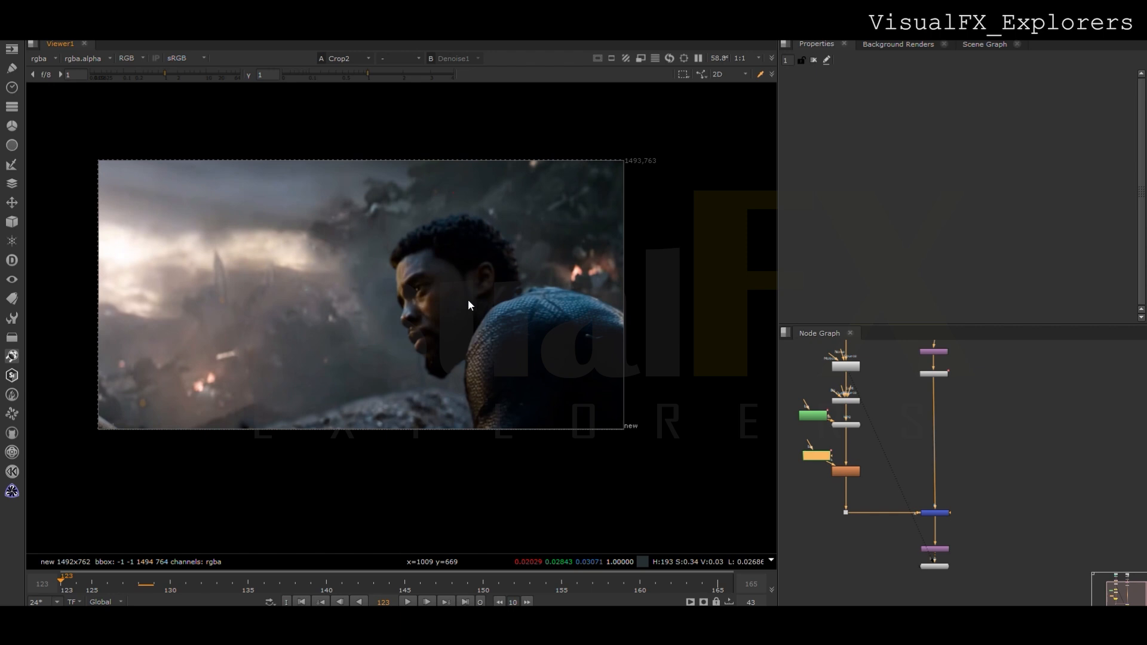
Move Crop2 and the viewer node further down, insert a Glow_F node below EdgeBlur1, and open its properties.
middle_click_drag(903, 517, 882, 436)
left_click_drag(951, 456, 946, 466)
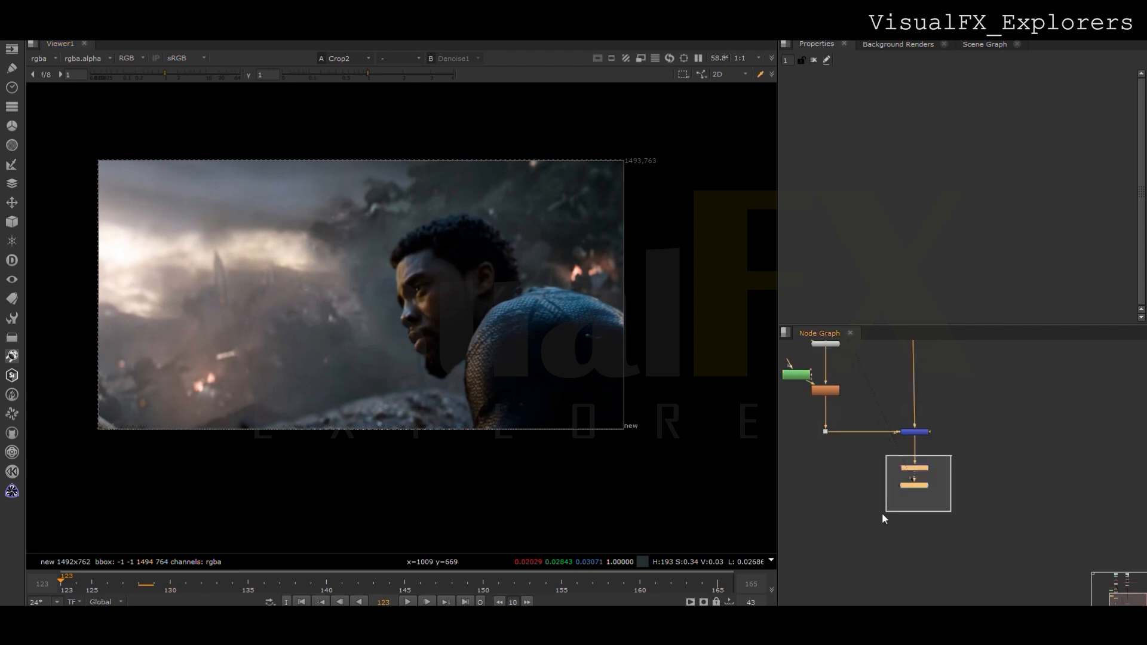
middle_click_drag(886, 490, 920, 521)
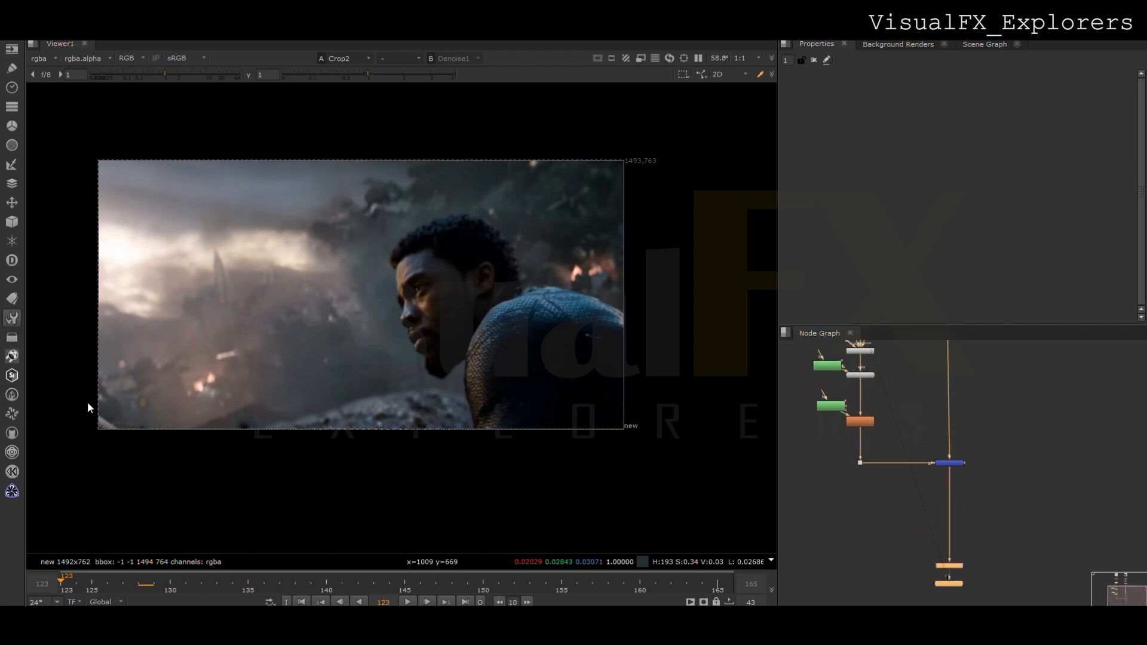
left_click_drag(944, 578, 860, 446)
double_click(863, 445)
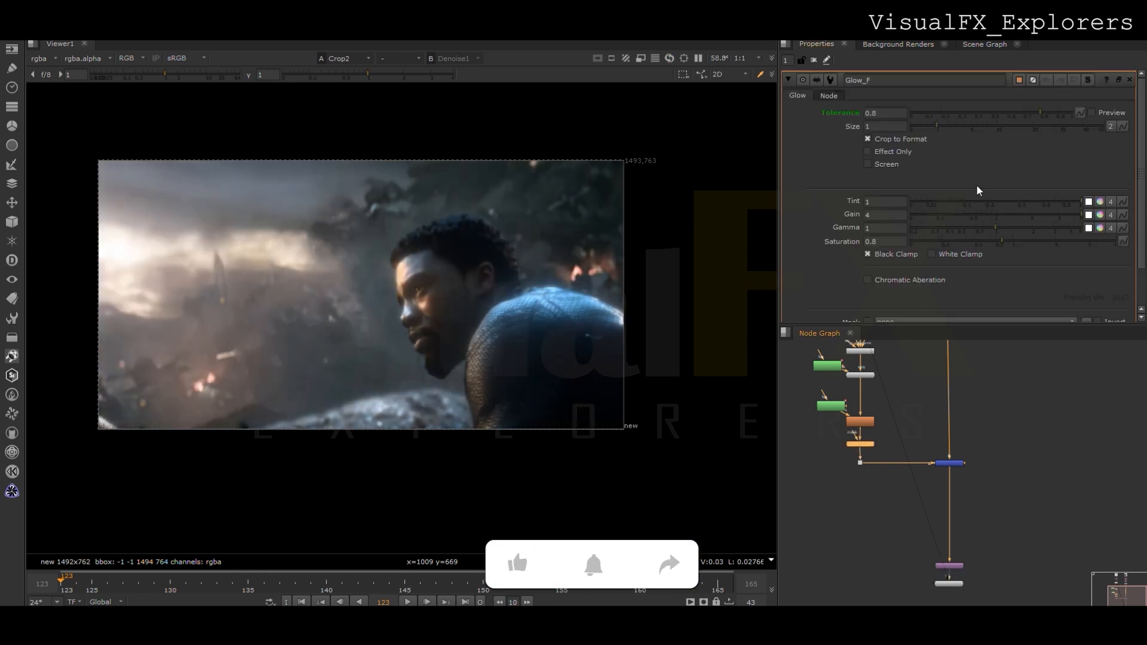
Set Glow_F's size to 0.02 and tolerance to 0.91.
left_click(912, 124)
left_click(1055, 114)
left_click_drag(1054, 113, 1051, 114)
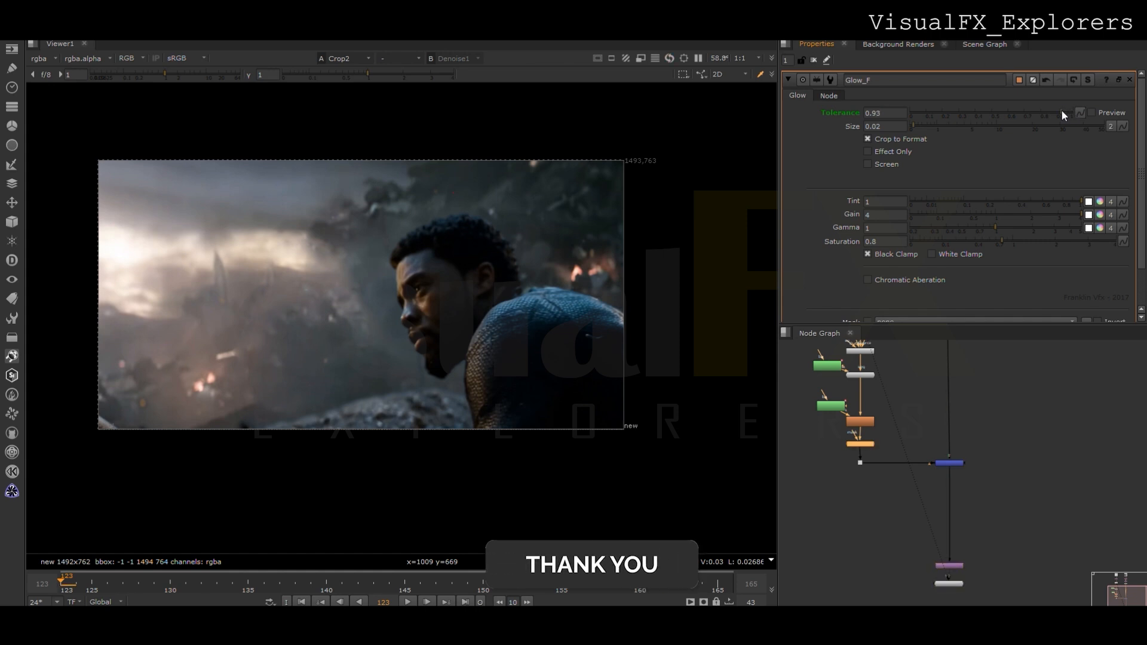
left_click(1055, 113)
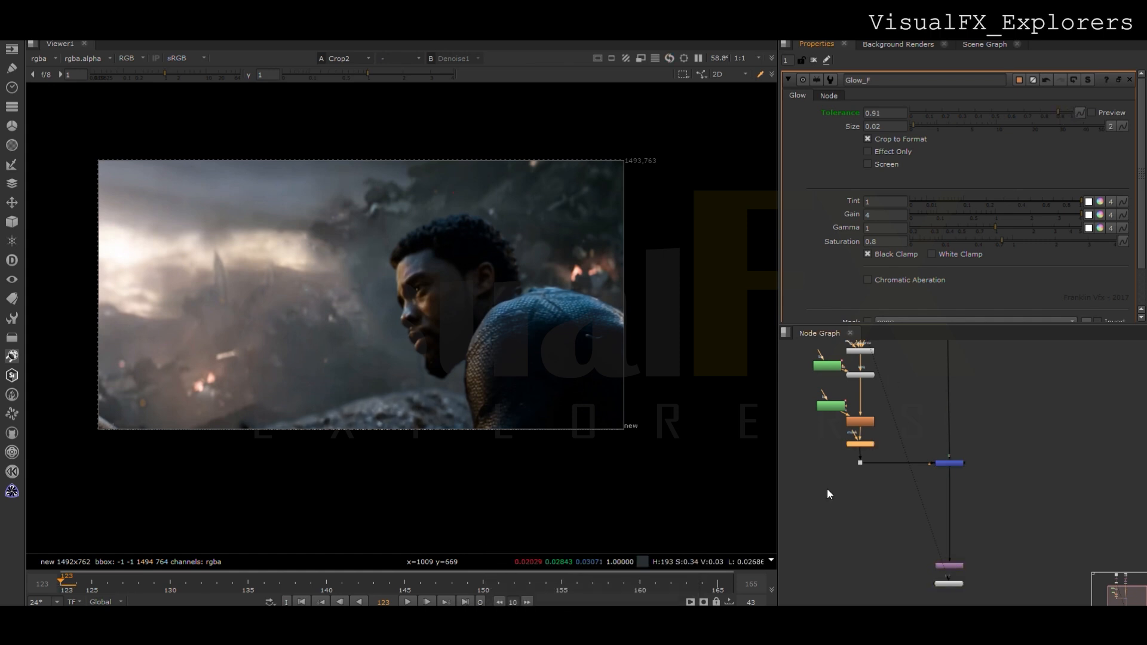
Move Merge1 and the nodes around it down and insert a second Merge node between Glow_F and the Dot.
middle_click_drag(966, 561, 864, 515)
left_click_drag(893, 506, 828, 550)
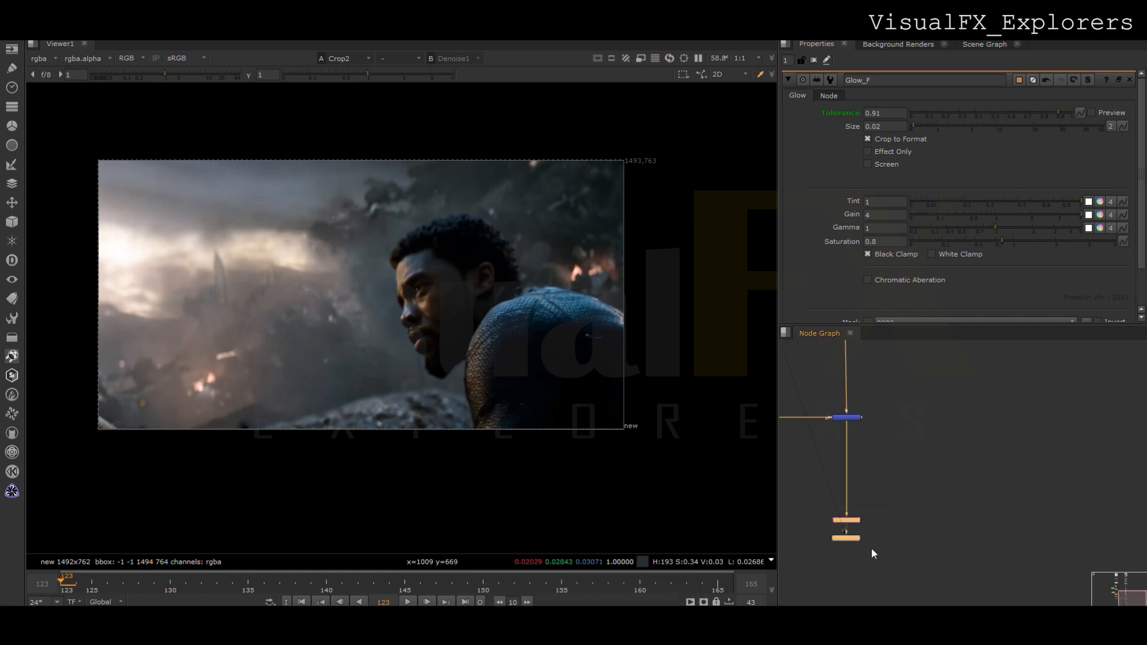
left_click(917, 536)
middle_click_drag(941, 476, 1028, 520)
scroll(792, 446, "up", 2)
left_click_drag(860, 460, 1087, 528)
left_click_drag(1008, 477, 1013, 535)
left_click(858, 500)
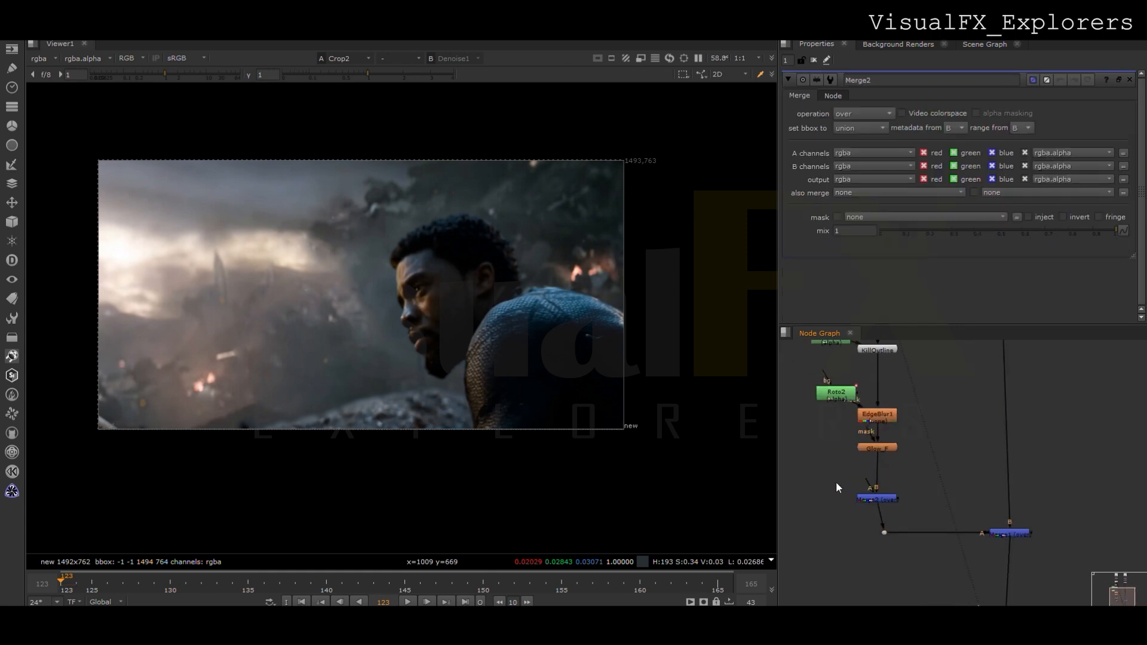
Add a Roto node feeding Merge2 and draw a closed shape at frame 123 around the background beside and above the actor's head.
key("o")
left_click(84, 422)
left_click(180, 429)
left_click(223, 414)
left_click(290, 402)
left_click_drag(362, 379, 367, 371)
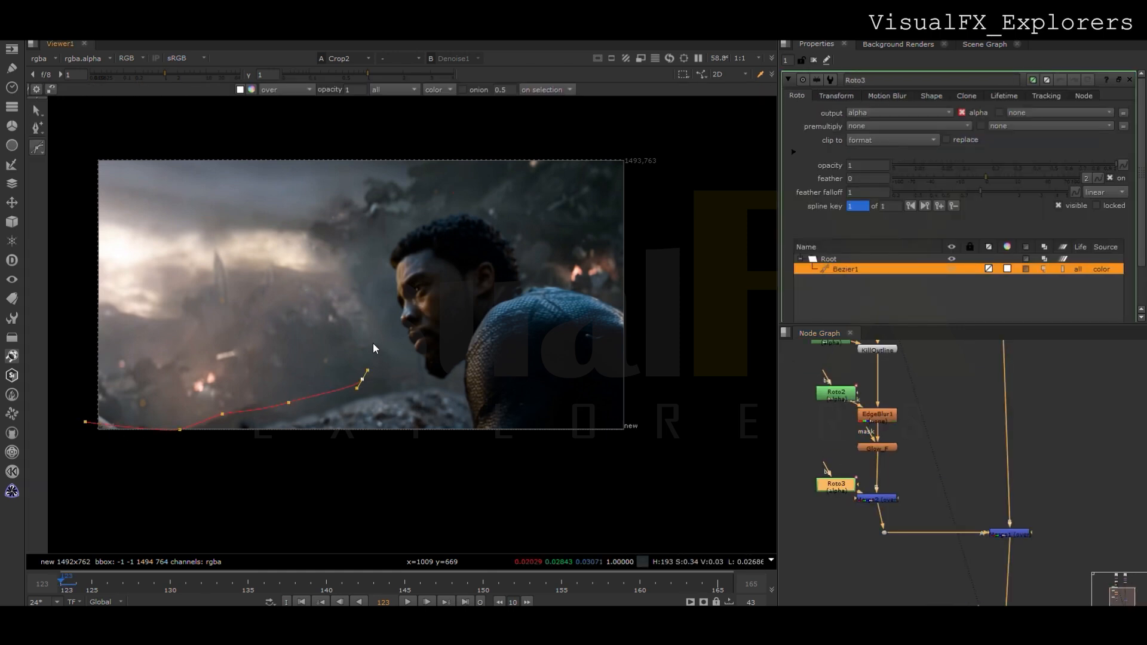
left_click(574, 156)
left_click(428, 138)
left_click(109, 144)
left_click(64, 262)
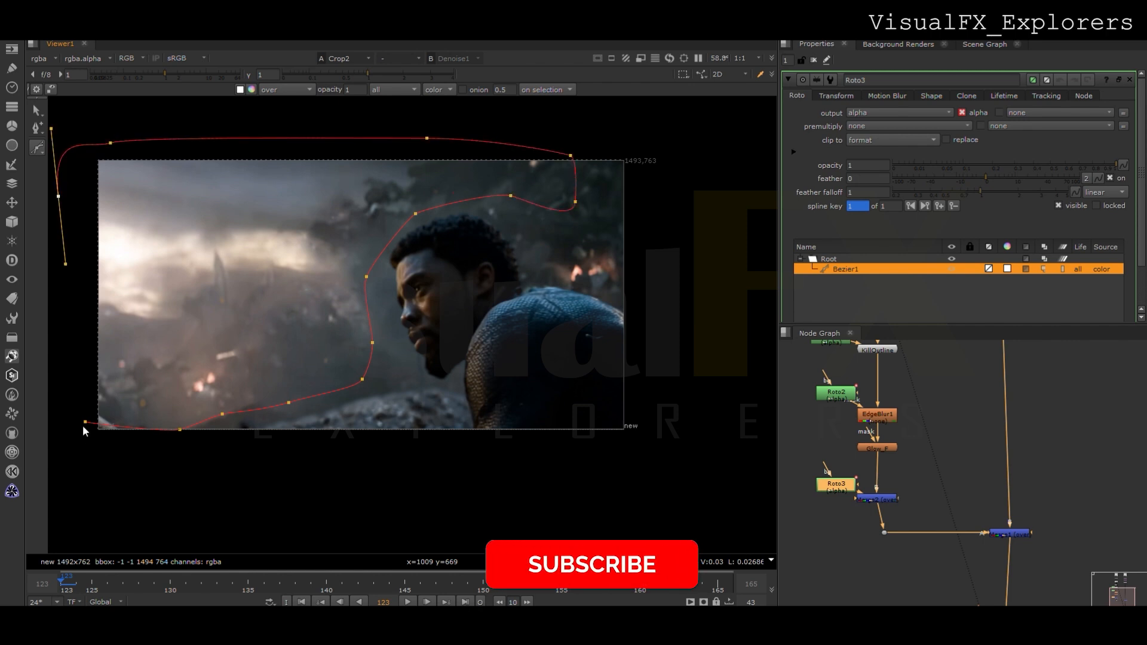
left_click(84, 422)
Set Merge2's operation to stencil.
scroll(158, 429, "down", 1)
double_click(877, 499)
left_click(849, 352)
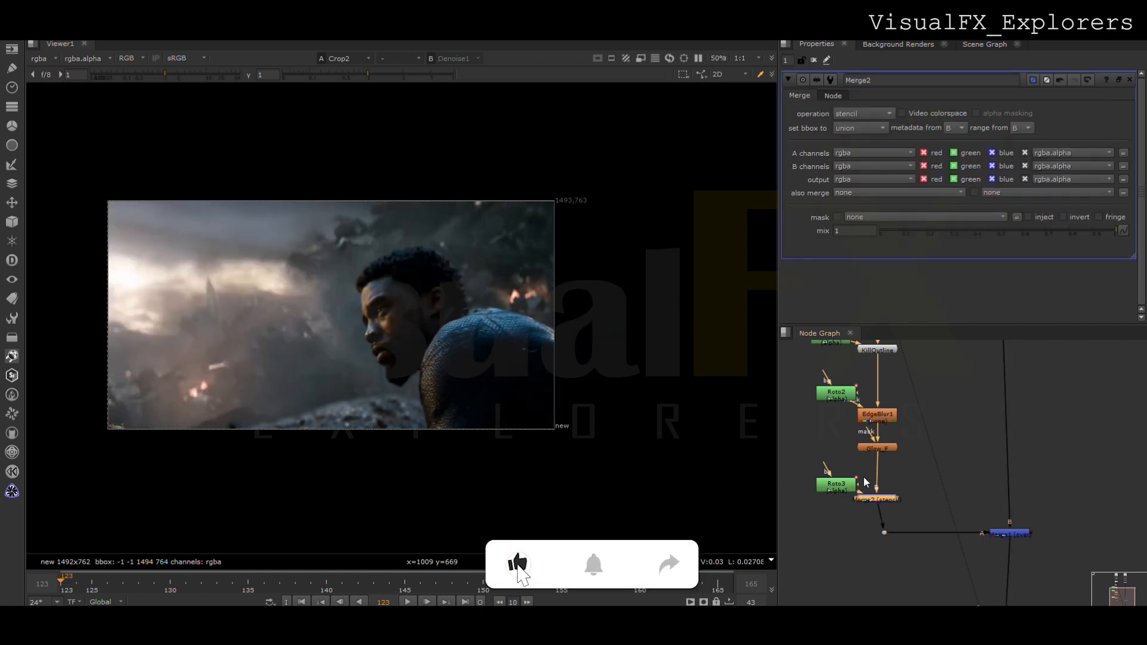
Reopen Roto3, select its whole shape, and reposition it to follow the actor at frame 165.
double_click(836, 487)
left_click_drag(554, 156, 2, 504)
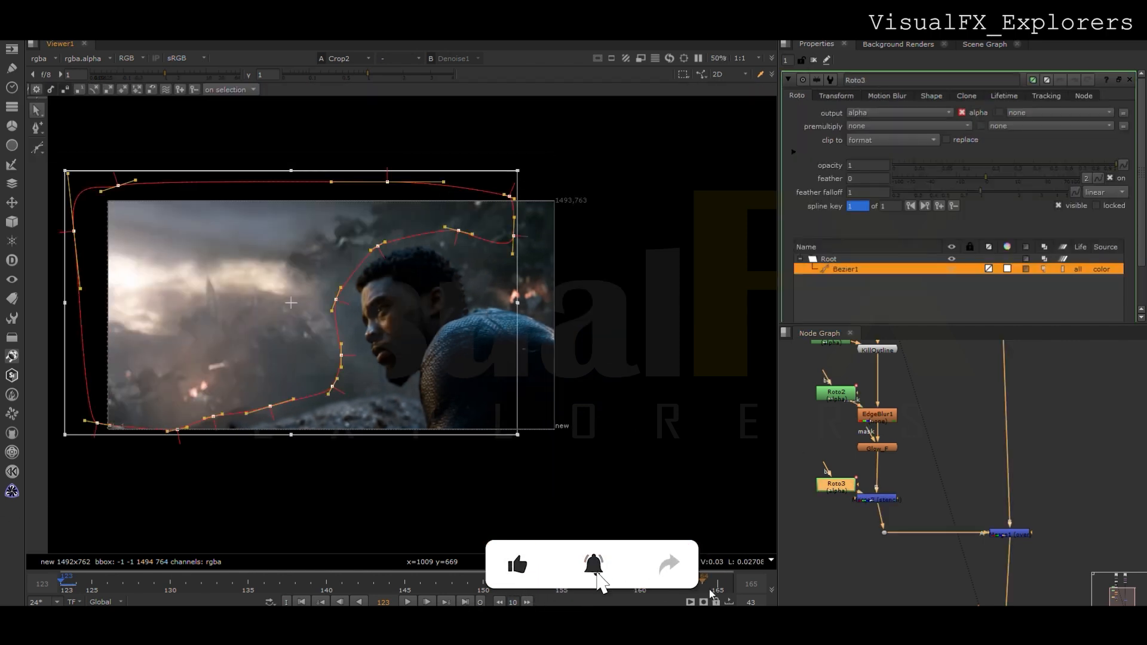
left_click_drag(197, 281, 177, 292)
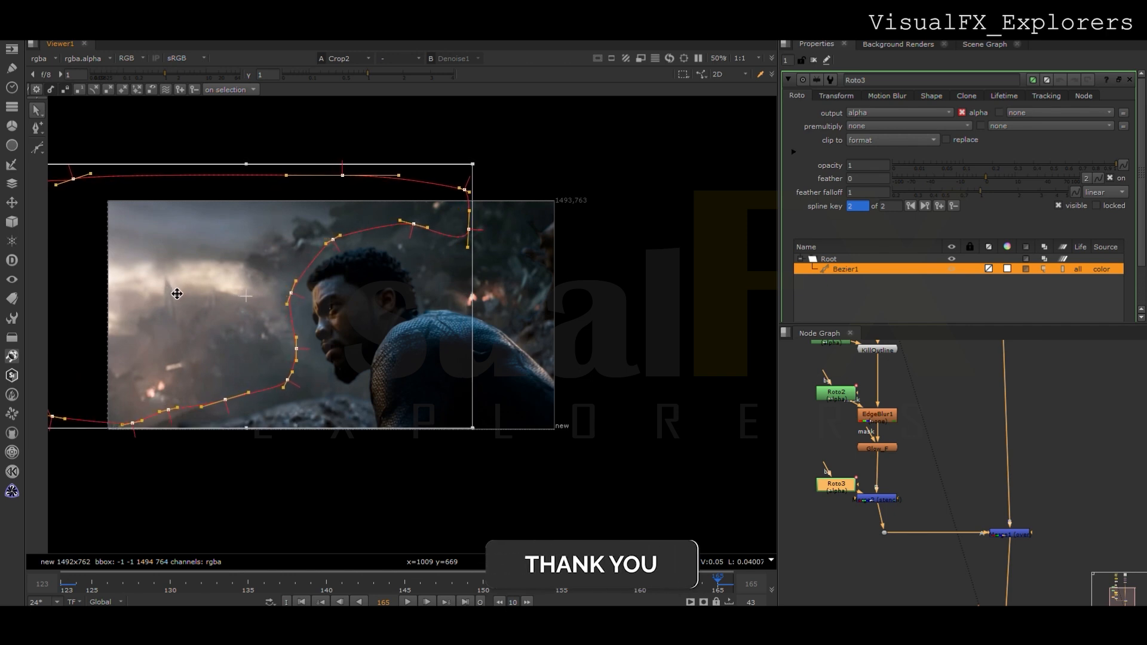
Keyframe Roto3's shape at intermediate frames including 134 to follow the actor, check other frames, and close the properties.
left_click(408, 583)
left_click_drag(235, 328, 231, 328)
left_click(233, 584)
left_click_drag(248, 389, 245, 390)
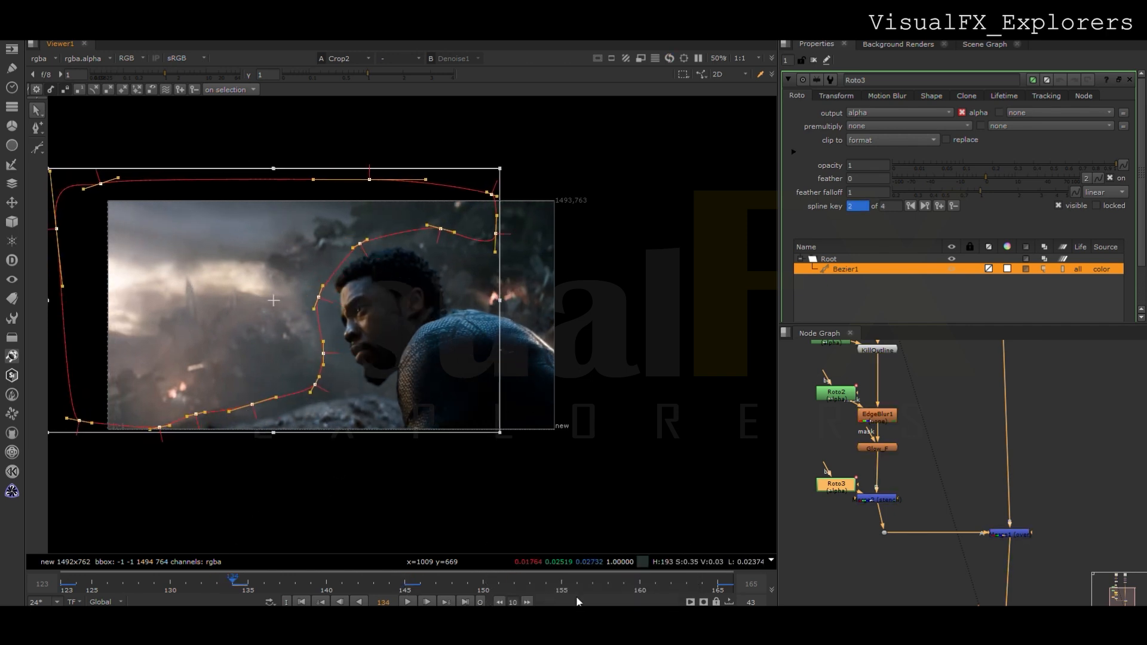
left_click(576, 587)
left_click_drag(209, 322, 229, 334)
left_click(656, 583)
left_click(326, 581)
left_click(154, 583)
left_click(814, 60)
Branch a new Glow_F node off Merge1, show it in the viewer, and open its properties.
scroll(997, 533, "down", 3)
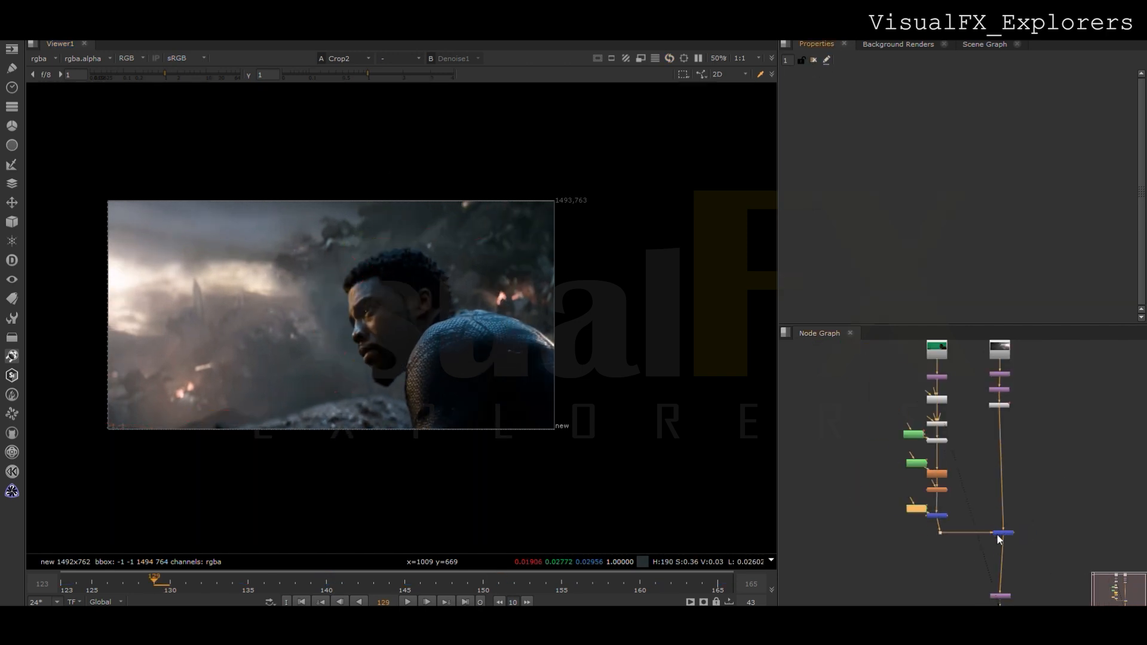
middle_click_drag(997, 533, 842, 520)
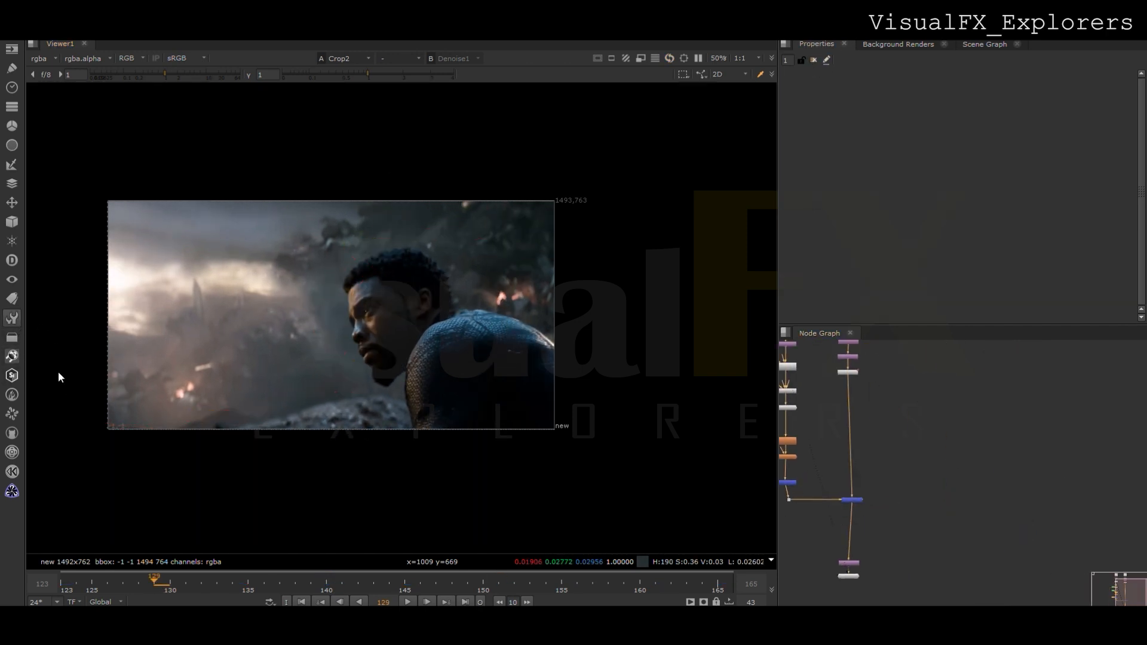
middle_click_drag(864, 548, 922, 487)
scroll(827, 424, "up", 2)
left_click_drag(826, 423, 932, 417)
scroll(990, 485, "up", 3)
left_click_drag(989, 494, 1032, 470)
key("1")
double_click(1033, 469)
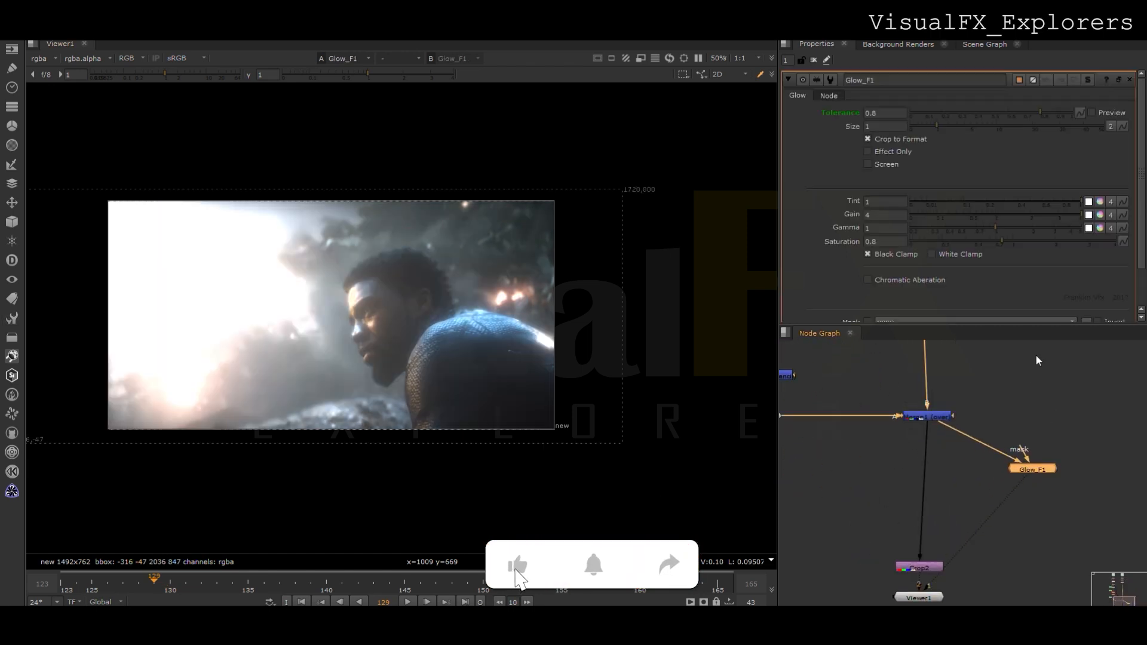
Add a Defocus node below Glow_F1 and raise its defocus amount strongly.
left_click(1037, 495)
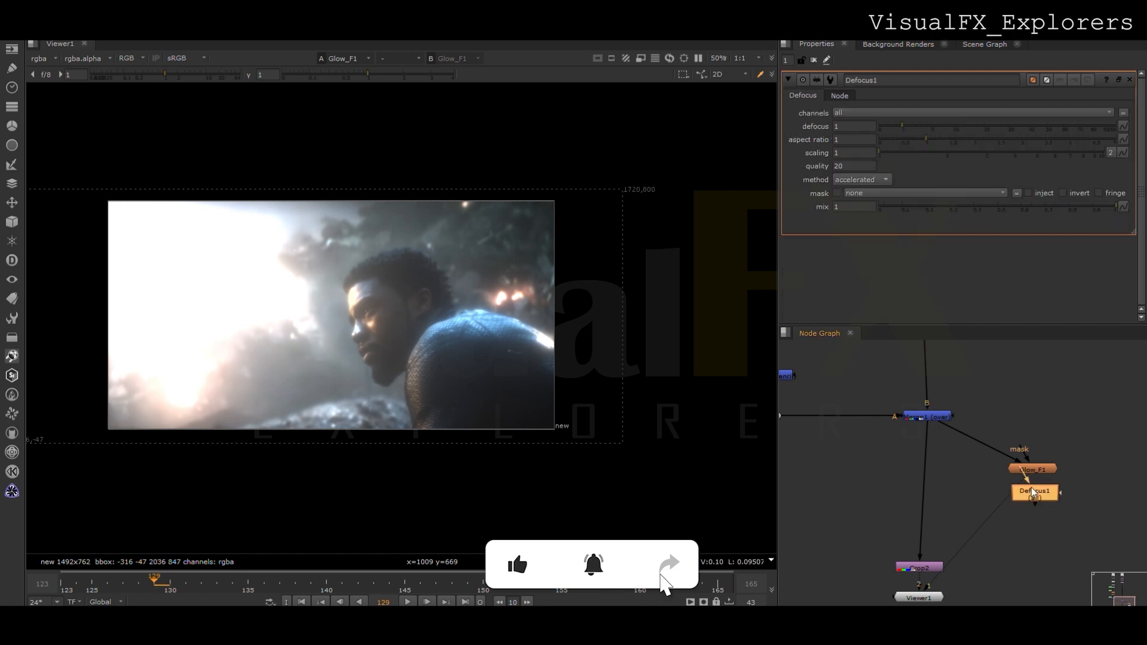
left_click_drag(1031, 487, 1032, 505)
left_click_drag(903, 126, 1078, 126)
Add a Keymix node above Crop2 with Defocus1 as its A input, connect a new Roto node to its mask, and view Crop2.
left_click(896, 495)
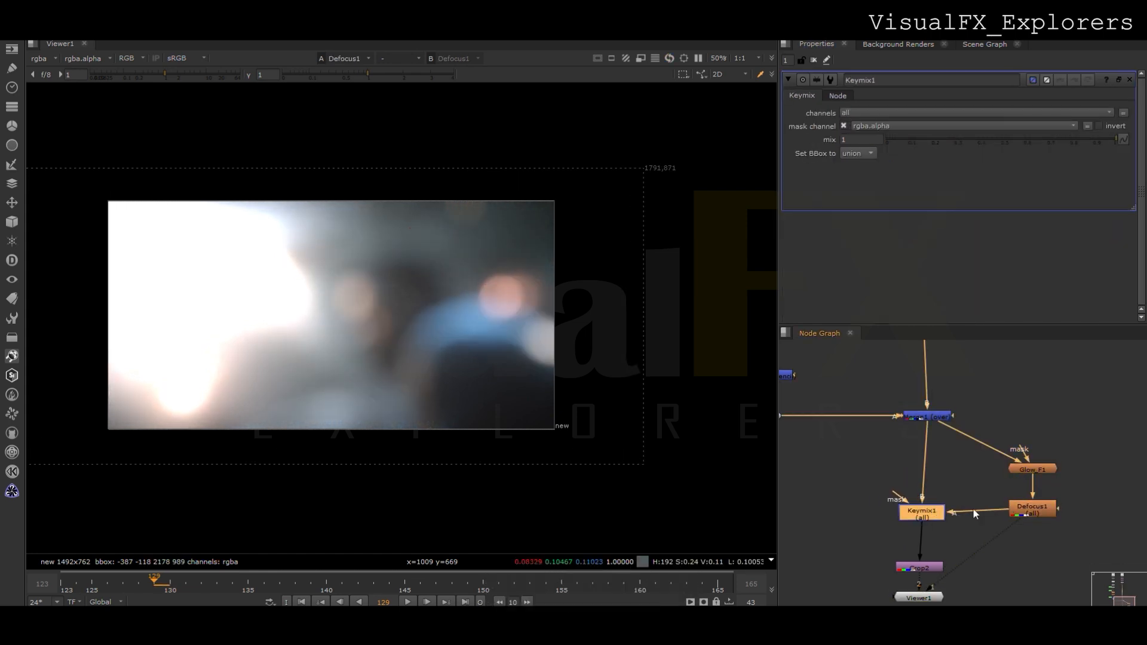
key("o")
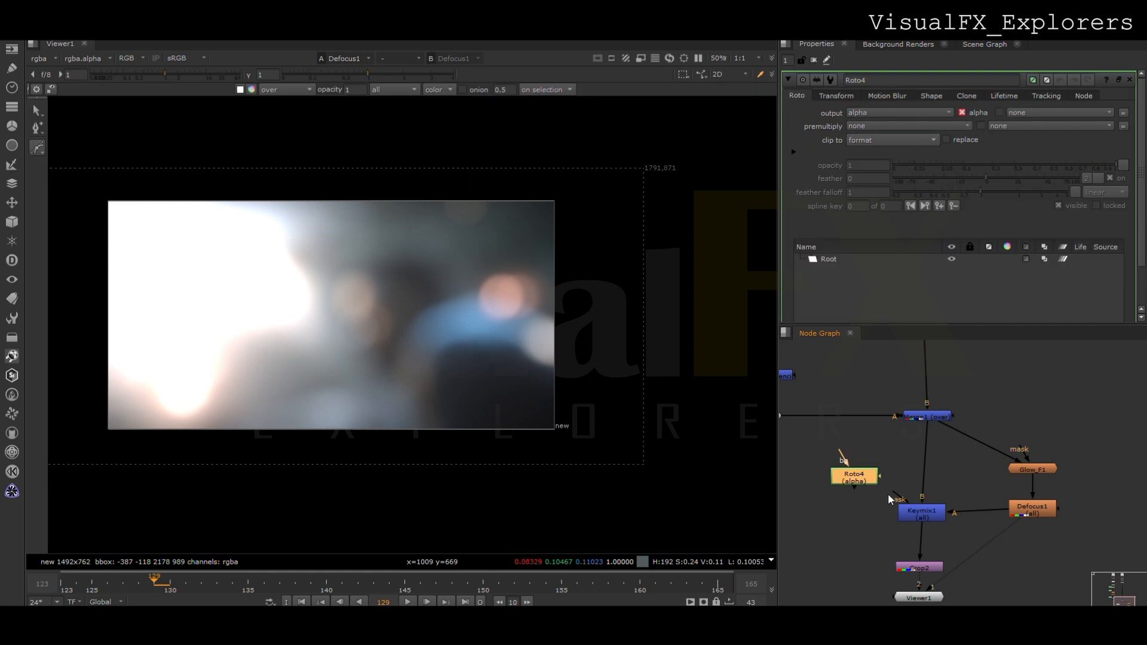
left_click_drag(931, 587, 922, 567)
left_click(852, 477)
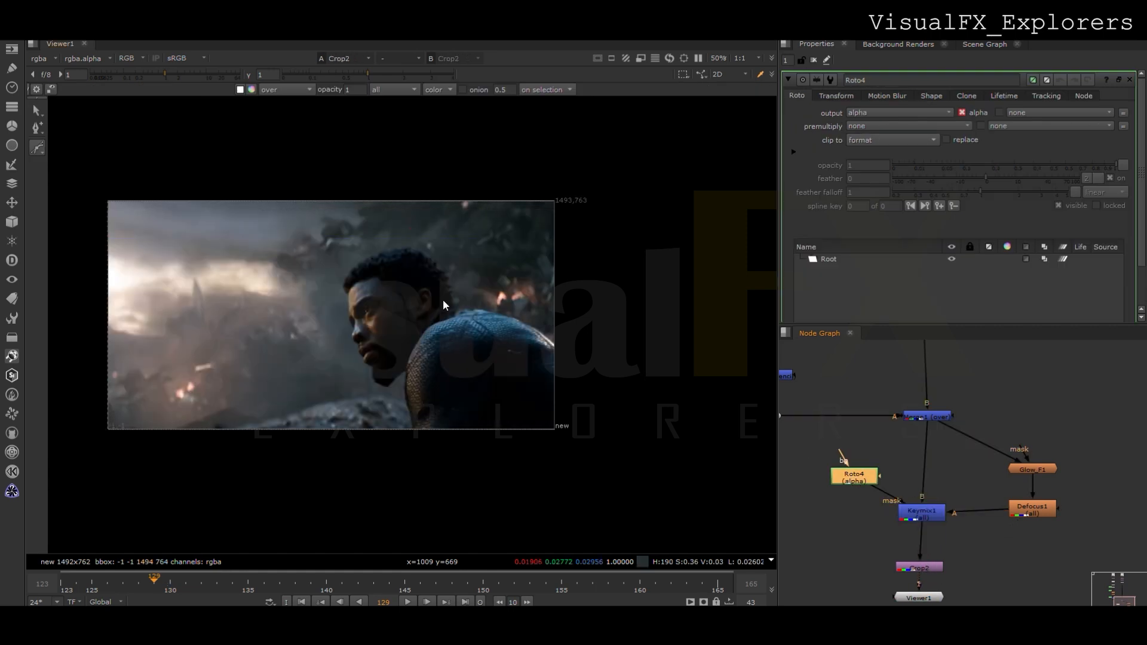
Draw a closed Bezier loosely around the actor's head and shoulders in Roto4 and feather its edge widely outward.
left_click(363, 238)
left_click_drag(301, 275, 296, 284)
left_click_drag(262, 350, 256, 367)
left_click_drag(273, 415, 347, 436)
left_click_drag(449, 449, 511, 446)
left_click_drag(569, 421, 579, 377)
left_click_drag(571, 325, 534, 304)
left_click_drag(448, 264, 427, 254)
left_click(363, 238)
key("e")
Insert a Merge node between Roto4 and Keymix1's mask, feed its A input from the actor branch's dot, and set the operation to mask.
key("m")
left_click_drag(846, 487, 795, 422)
left_click(864, 113)
left_click(864, 30)
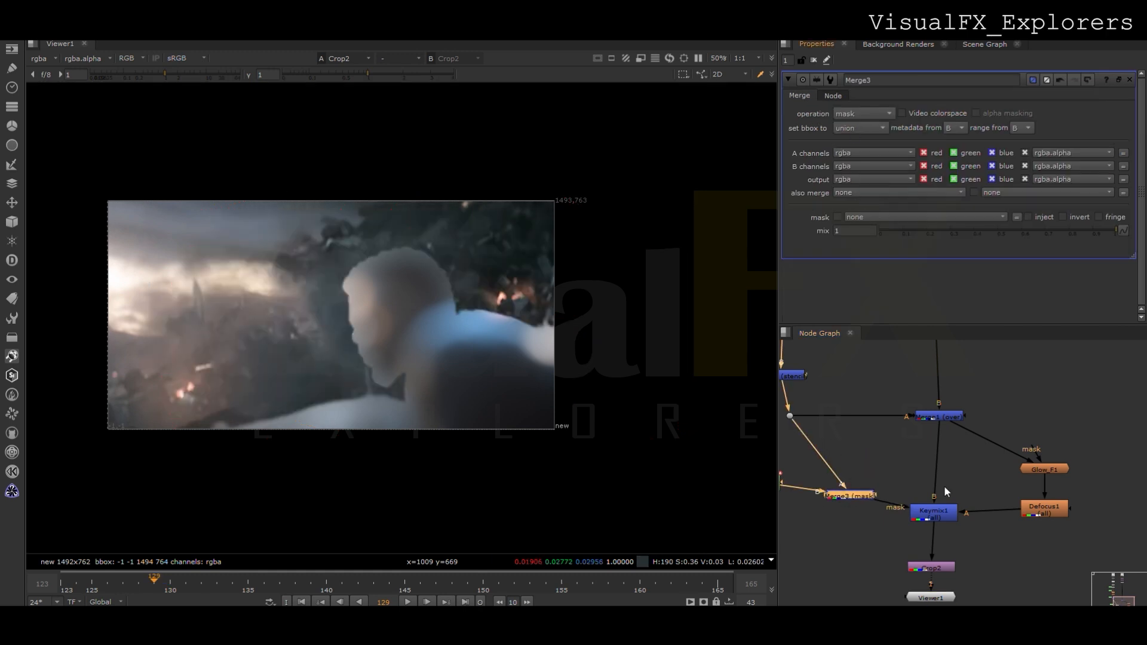
Reduce the mix of Keymix1 to 0.04 to blend the defocused glow subtly over the actor.
double_click(934, 512)
left_click(900, 139)
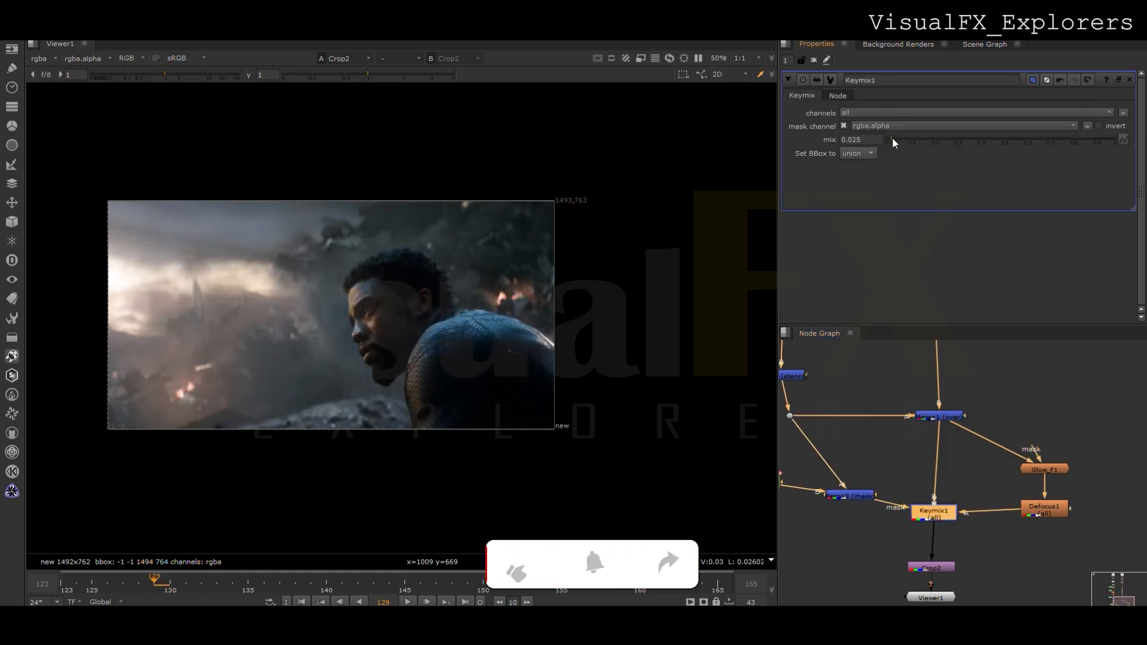
left_click(897, 139)
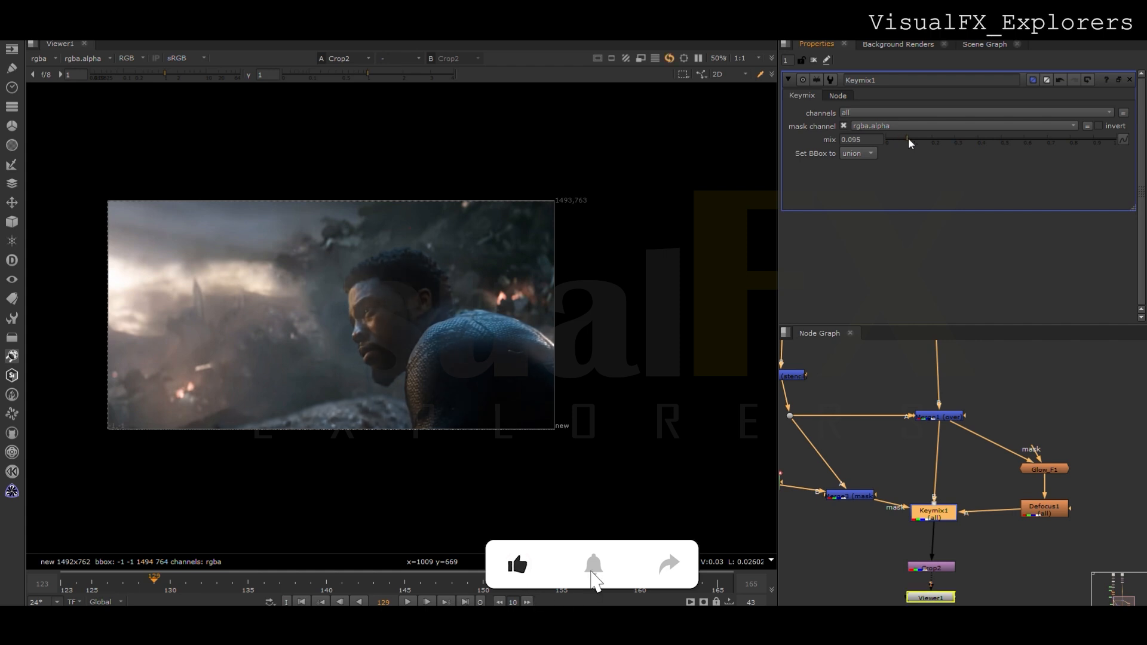
left_click(906, 139)
left_click_drag(905, 138, 895, 139)
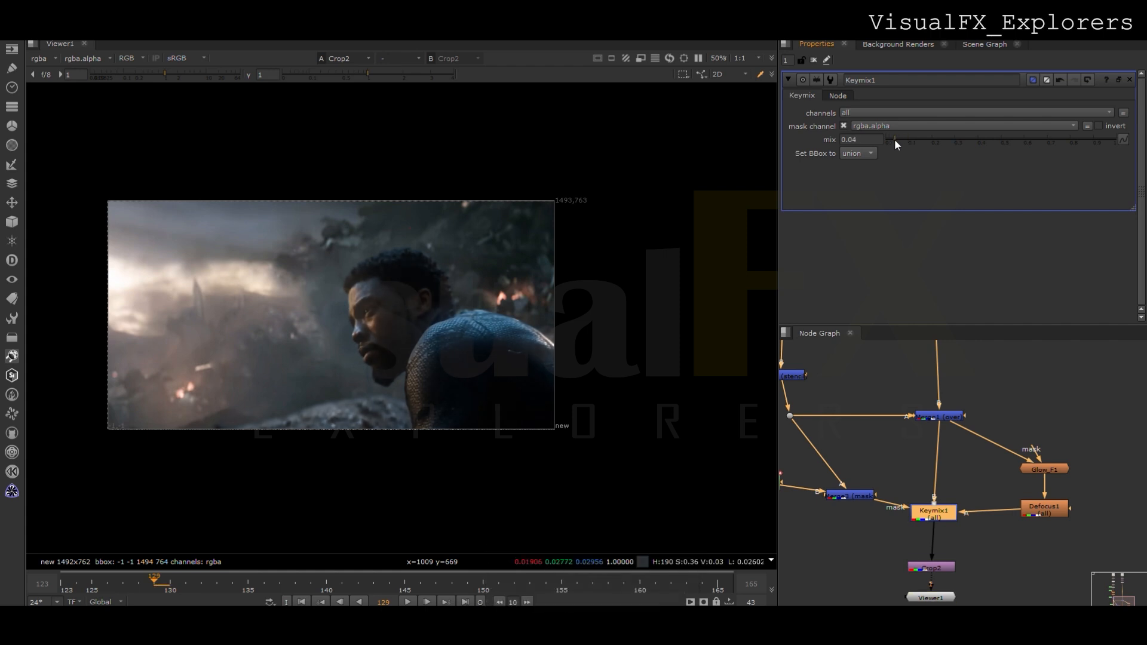
Check the composite and Roto4's shape coverage at the first and last frames, and close all properties.
left_click(68, 589)
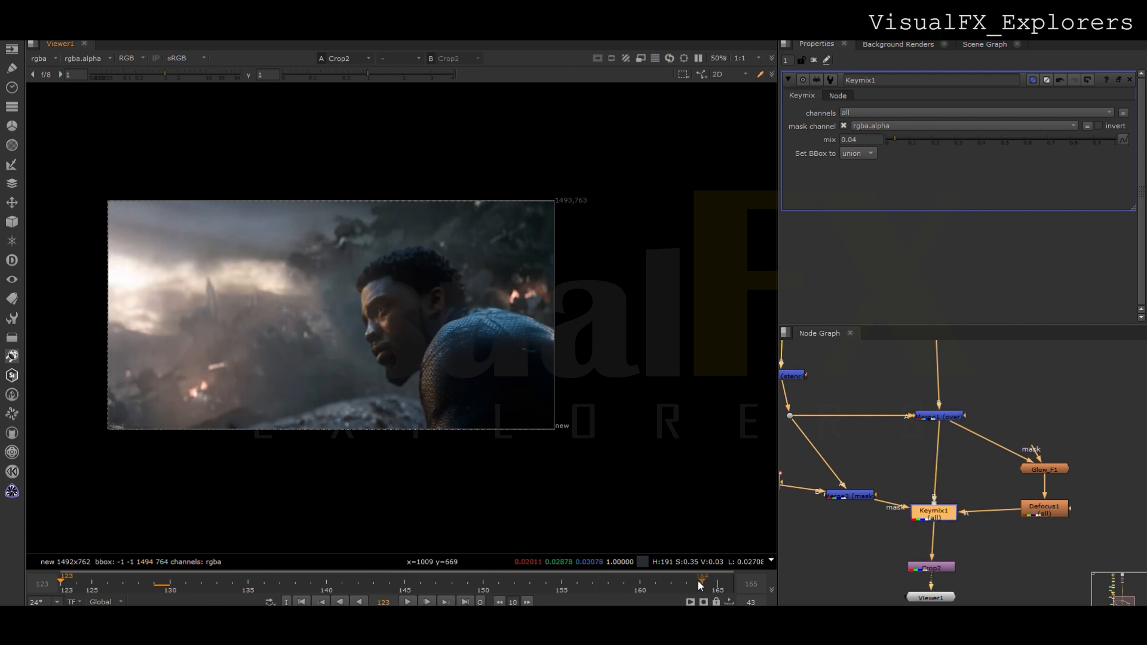
left_click(719, 589)
middle_click_drag(811, 484, 862, 478)
double_click(811, 478)
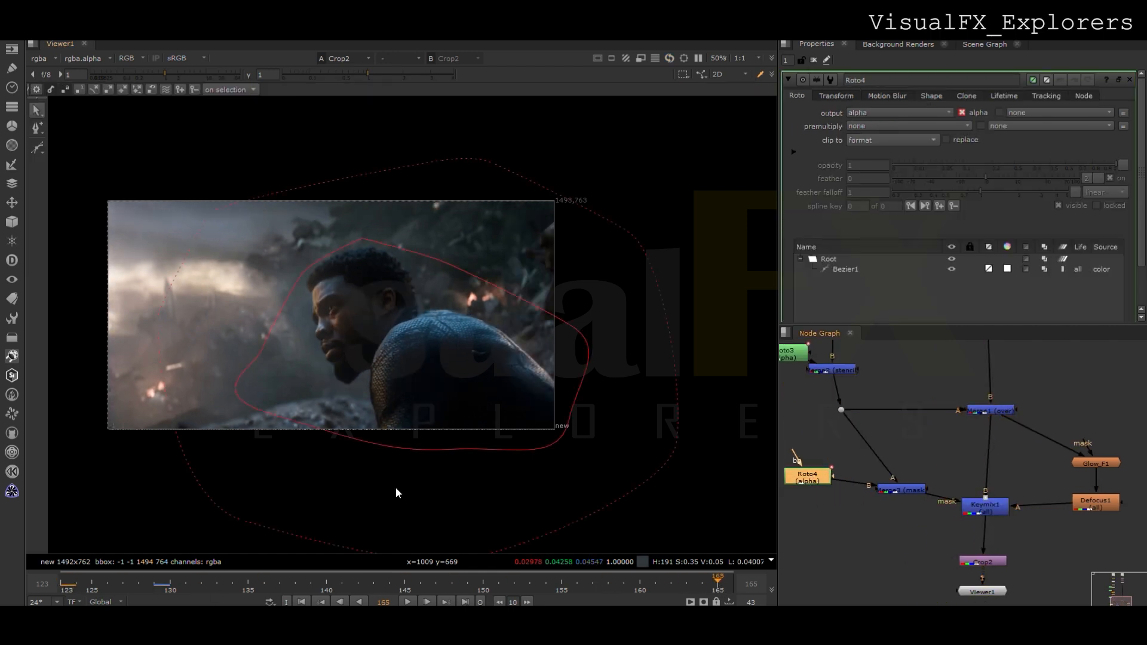
left_click(67, 585)
left_click(814, 60)
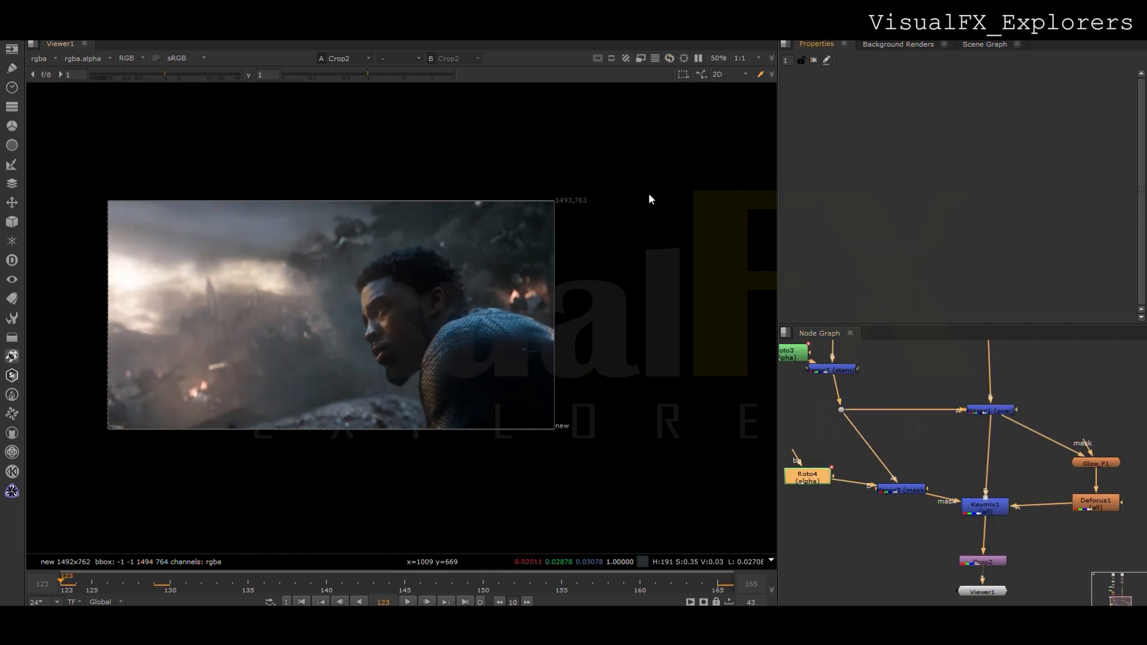
Disable and re-enable Keymix1 to compare the glow effect, and set its mix to 0.06.
left_click(969, 504)
key("d")
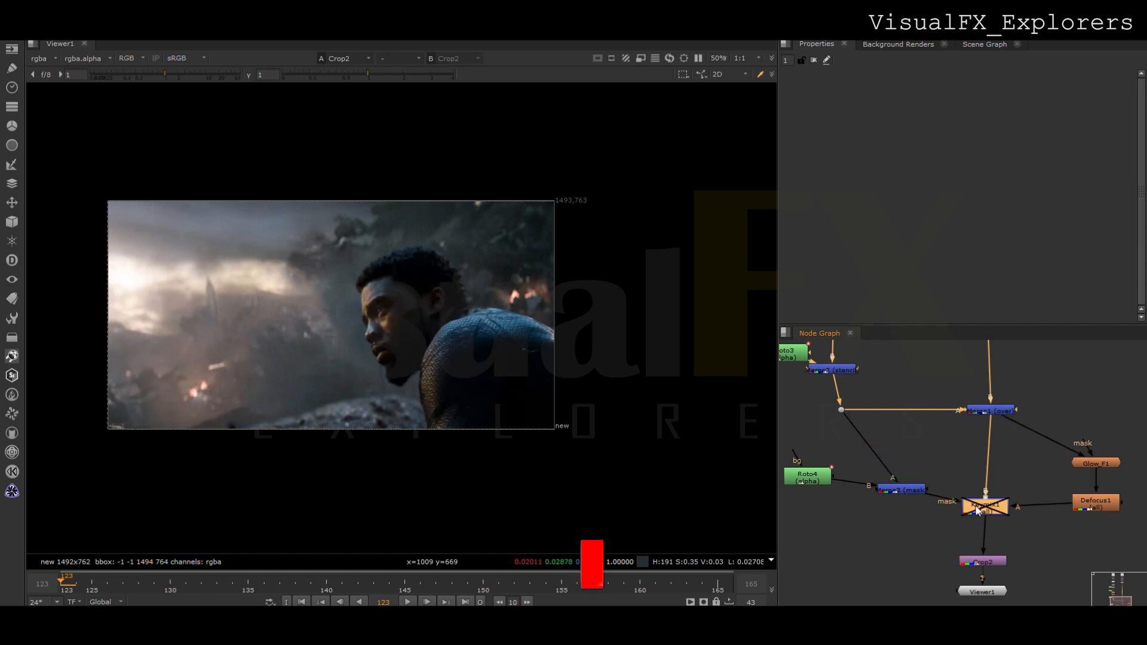
key("d")
double_click(978, 509)
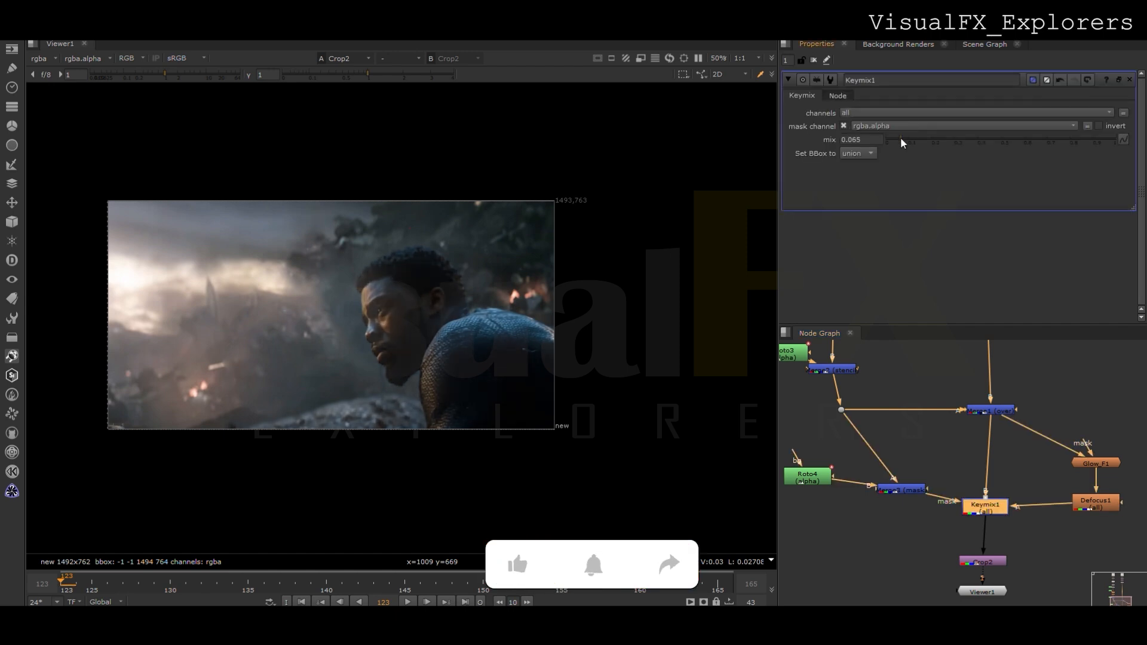
left_click_drag(902, 138, 903, 137)
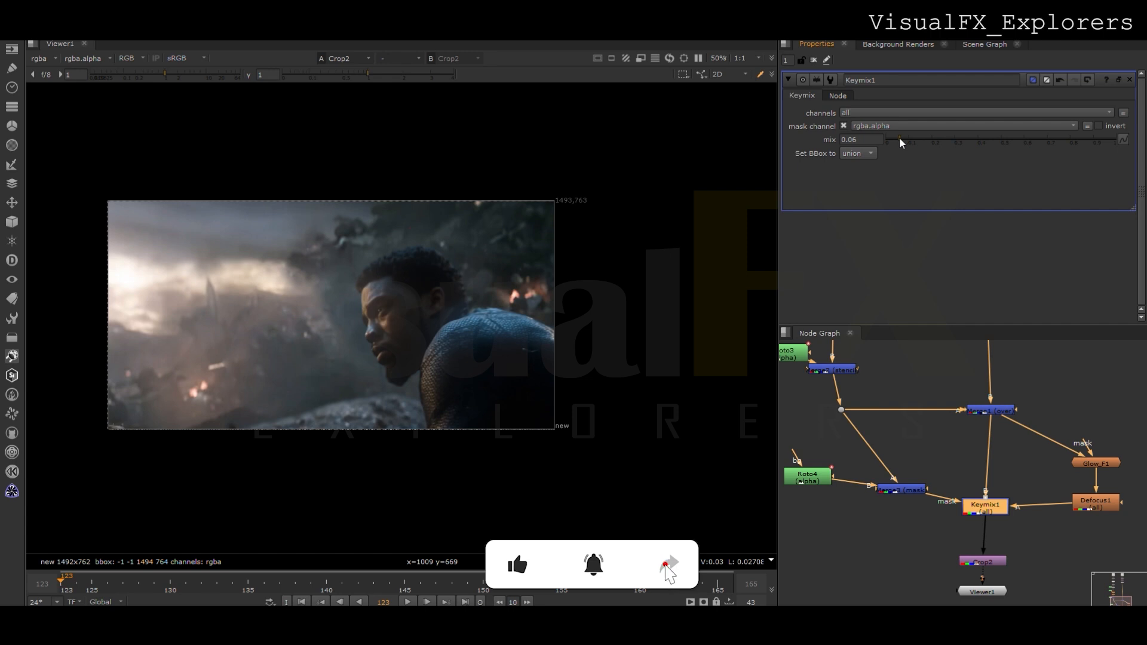
key("f")
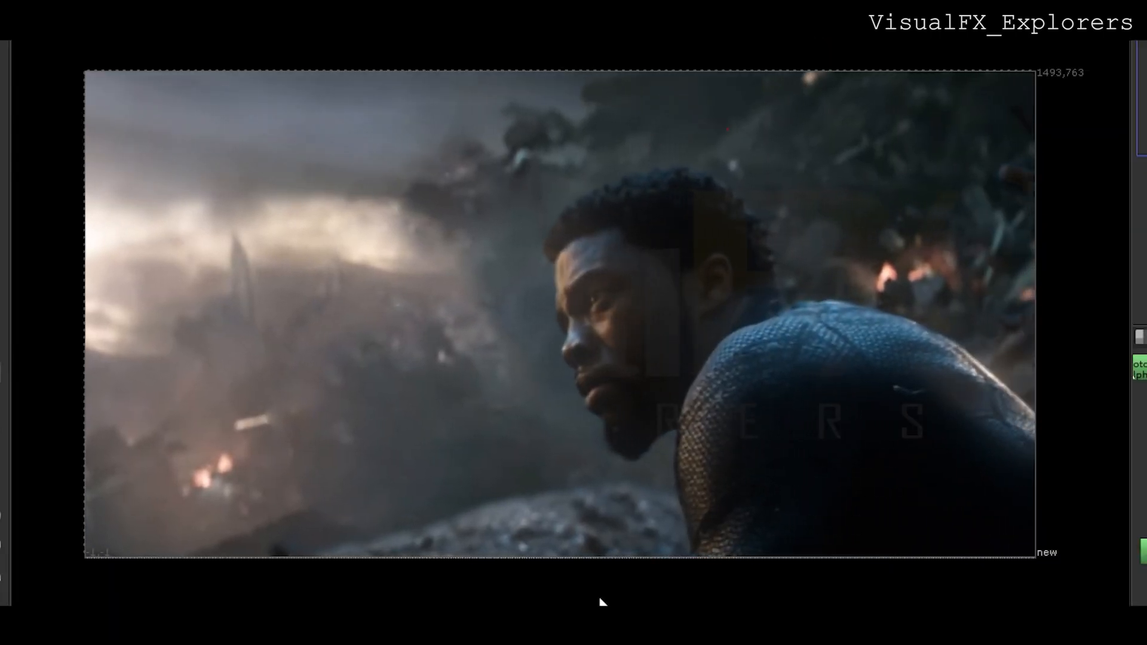